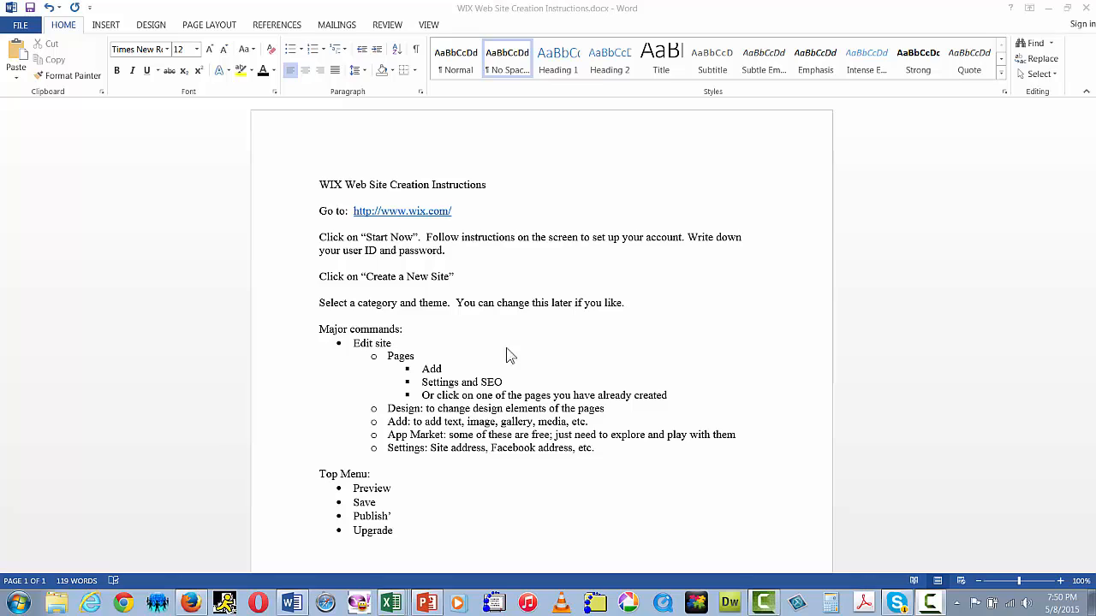
Switch to Firefox, open the live nets4pets site and view its Tournament details, Bangor Humane Society and Contact pages
left_click(190, 604)
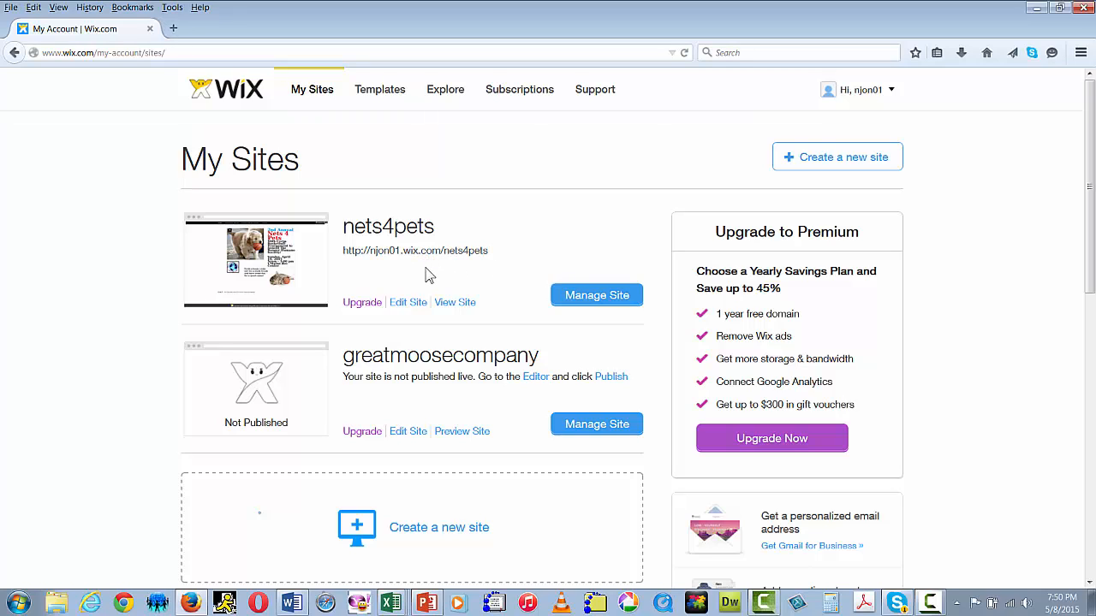
left_click(454, 303)
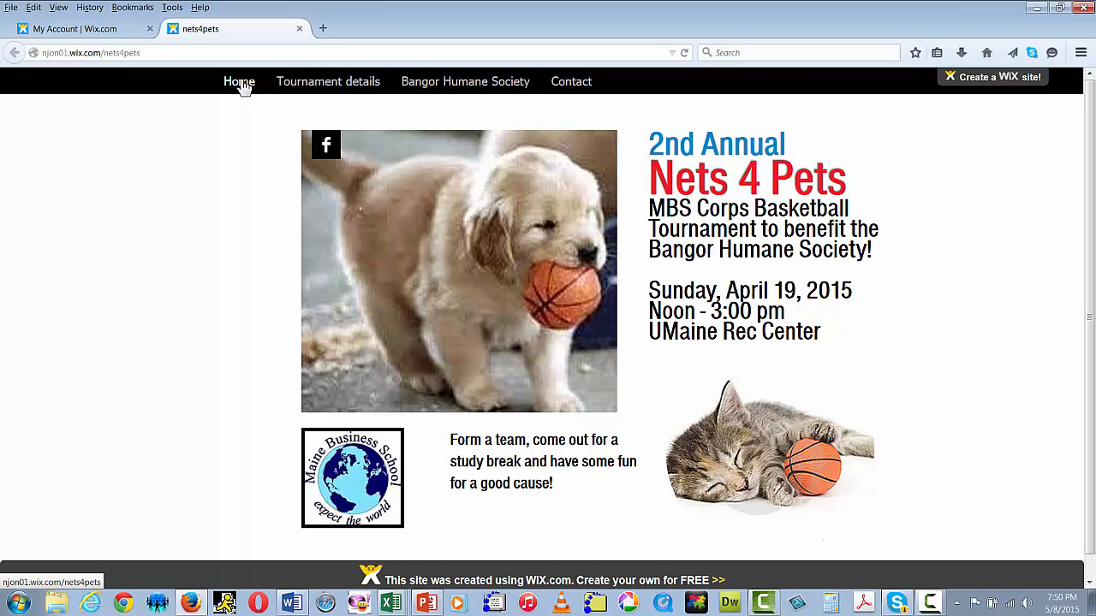
left_click(328, 83)
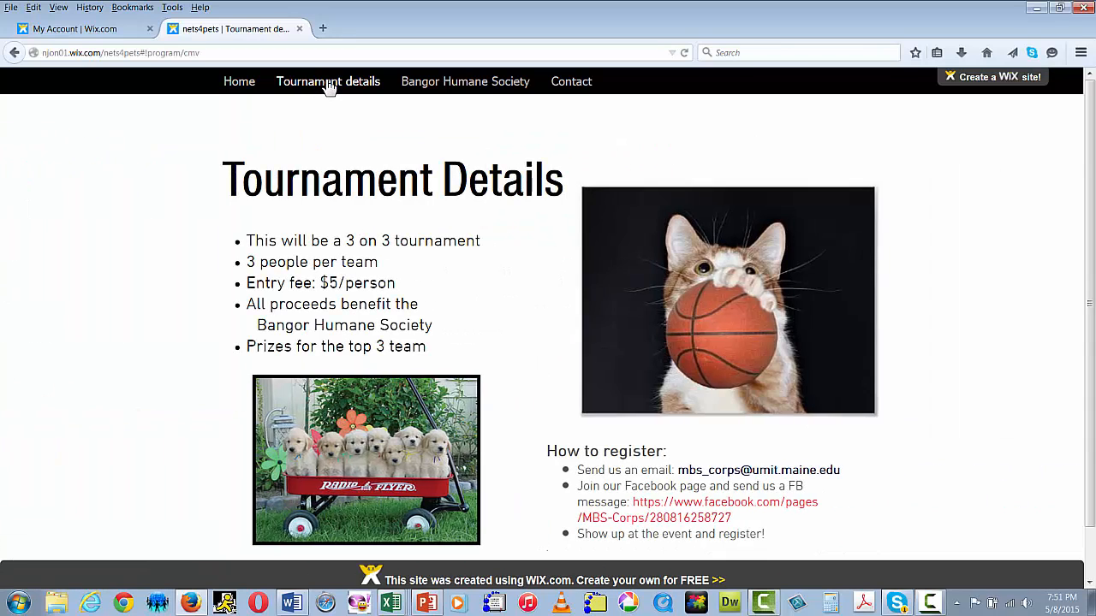
left_click(459, 83)
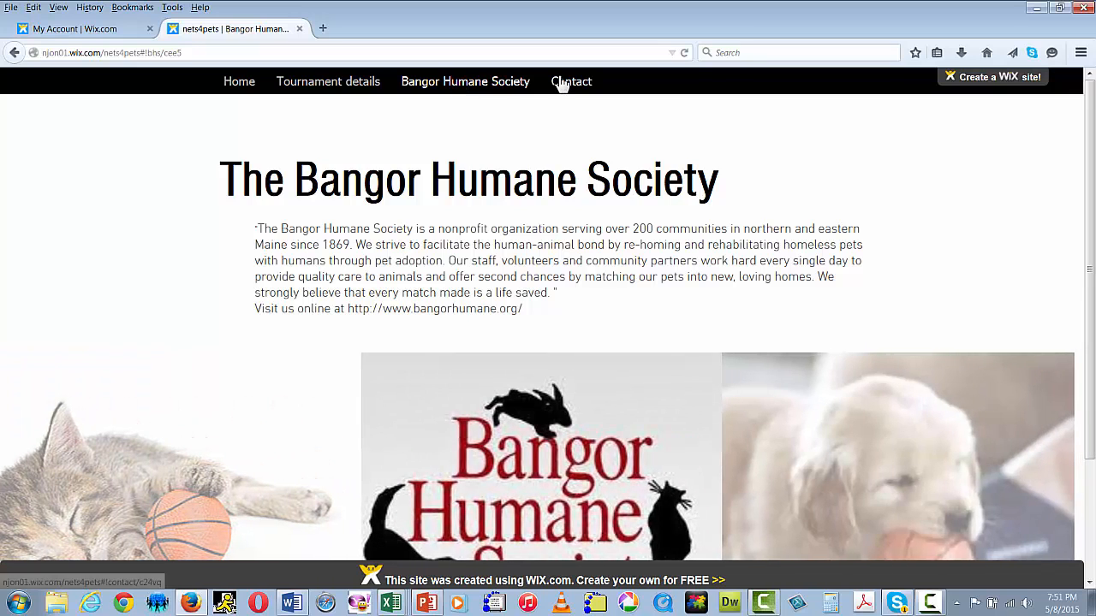
left_click(566, 83)
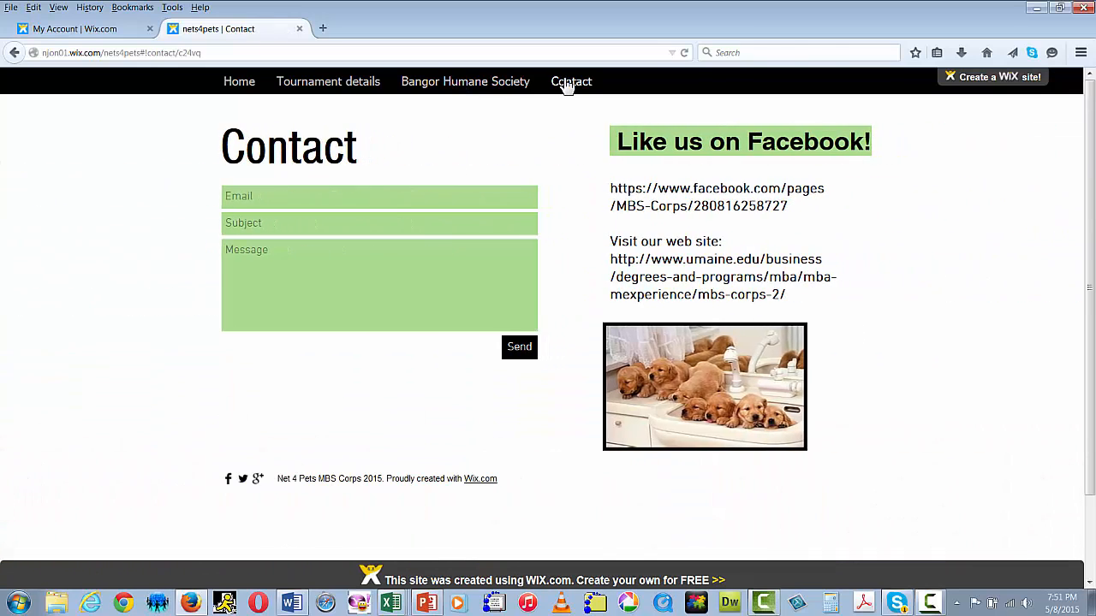
Return to the Wix site list and preview the greatmoosecompany home page down to its footer
left_click(99, 32)
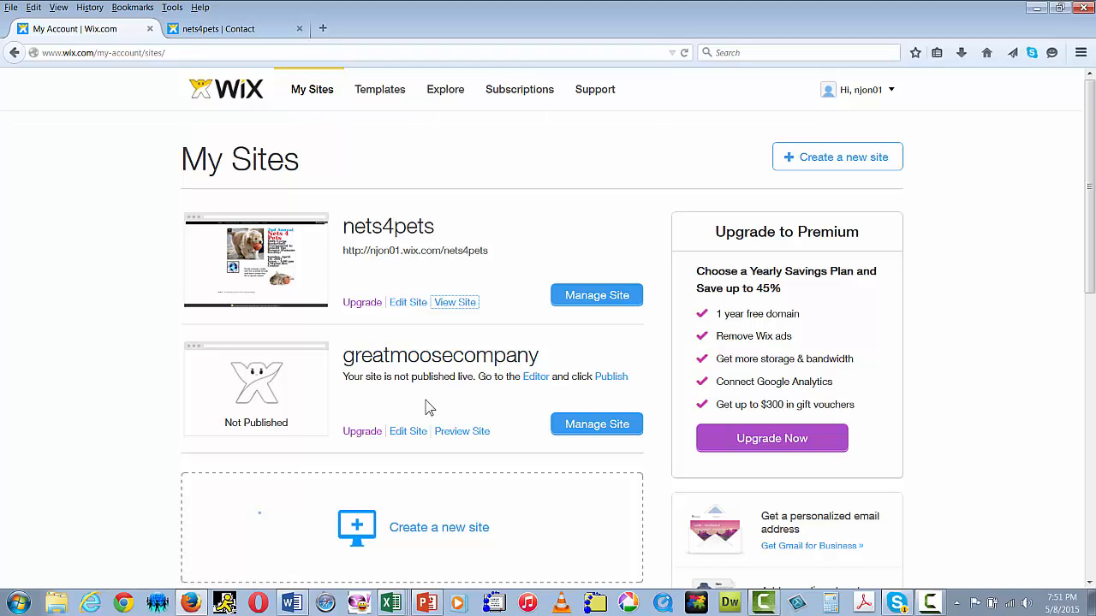
left_click(466, 431)
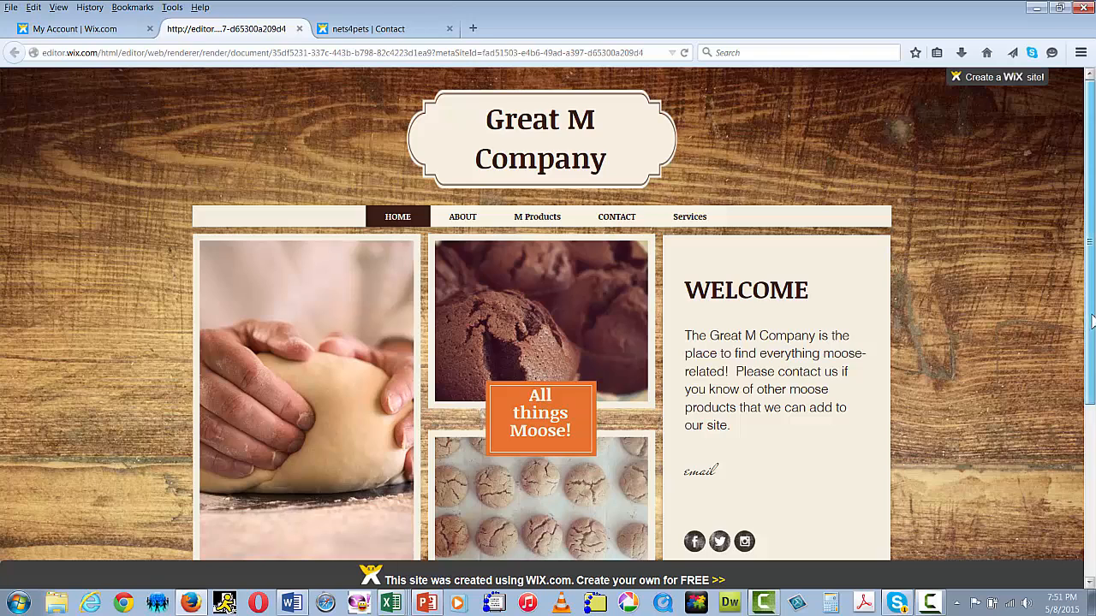
left_click_drag(1092, 320, 1093, 493)
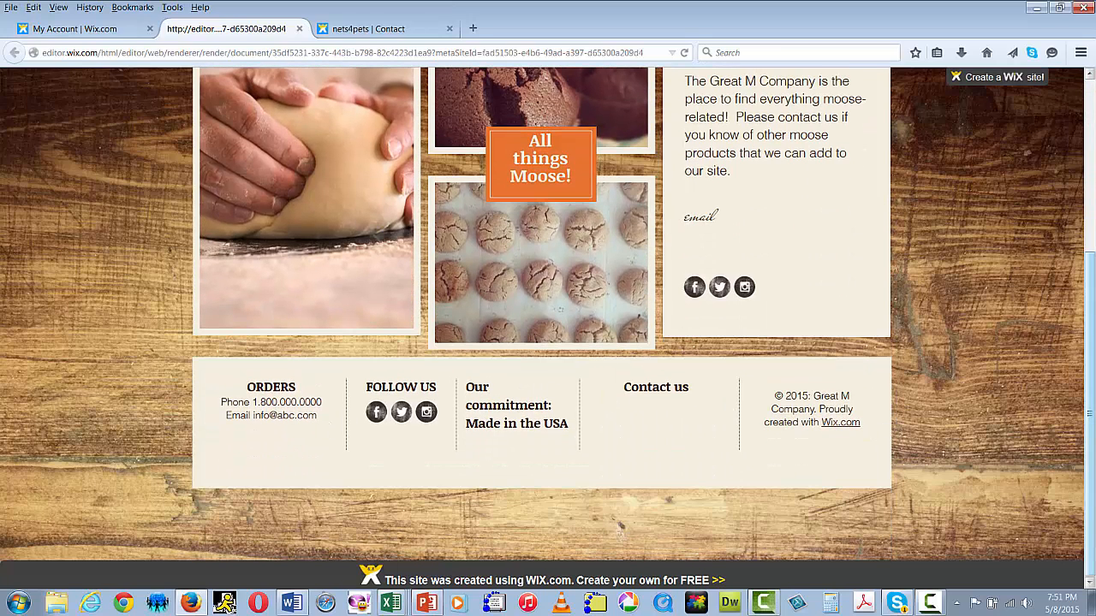
scroll(1091, 503, "up", 3)
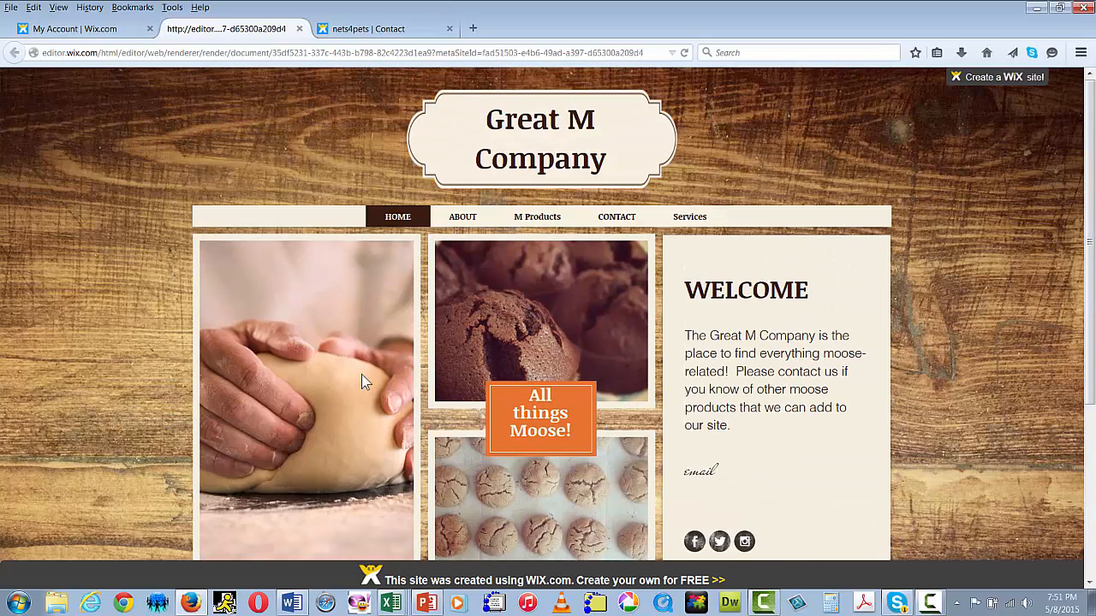
Go back to the site list and open greatmoosecompany for editing
left_click(94, 31)
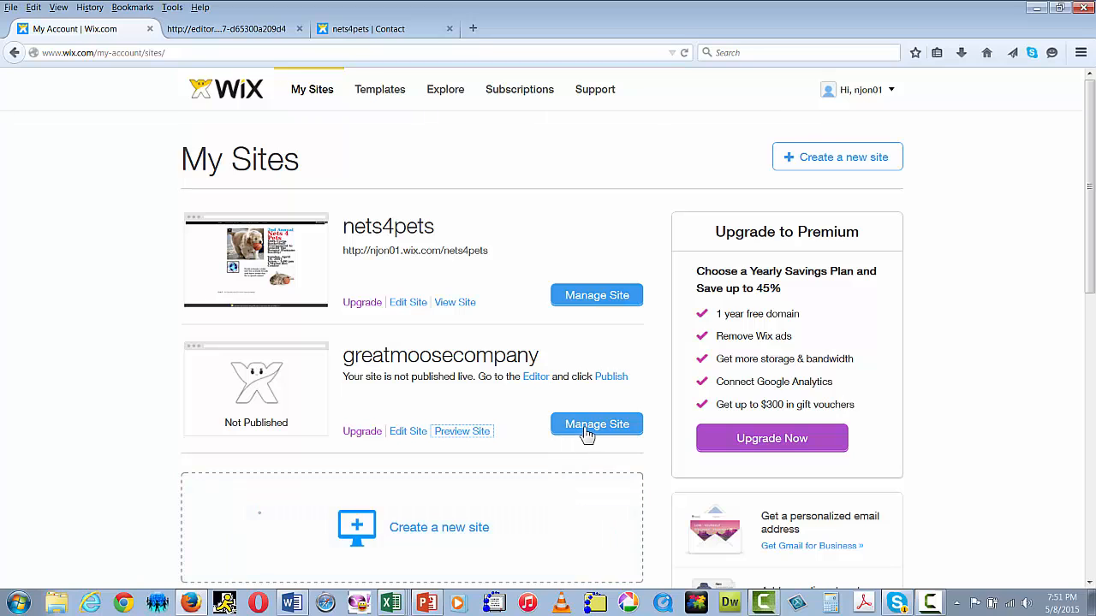
left_click(407, 437)
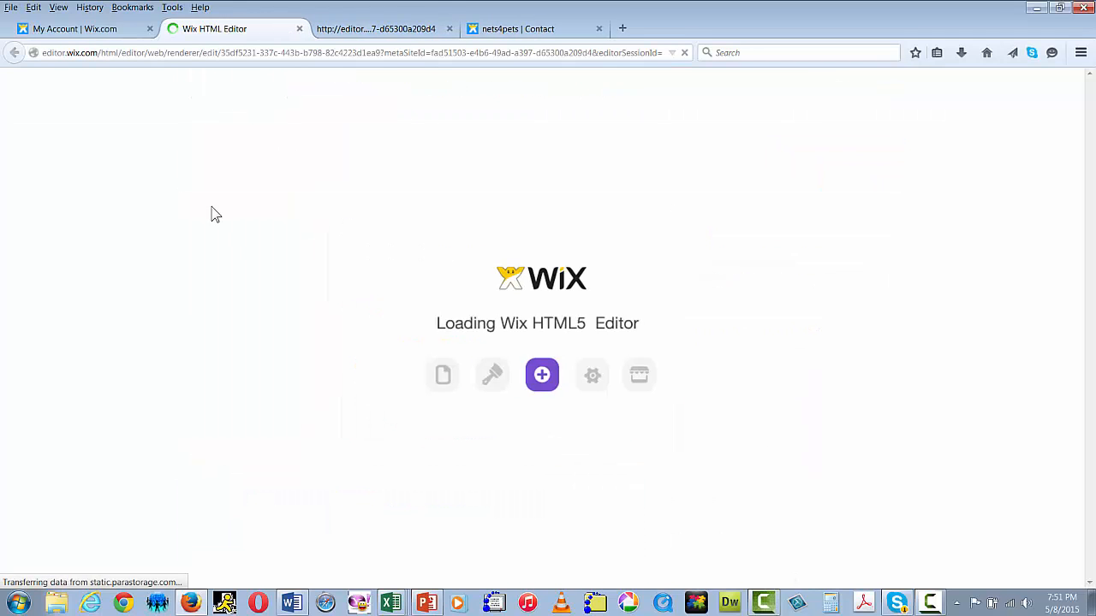
Start creating a new site from the account page and look through the website templates and their categories
left_click(83, 31)
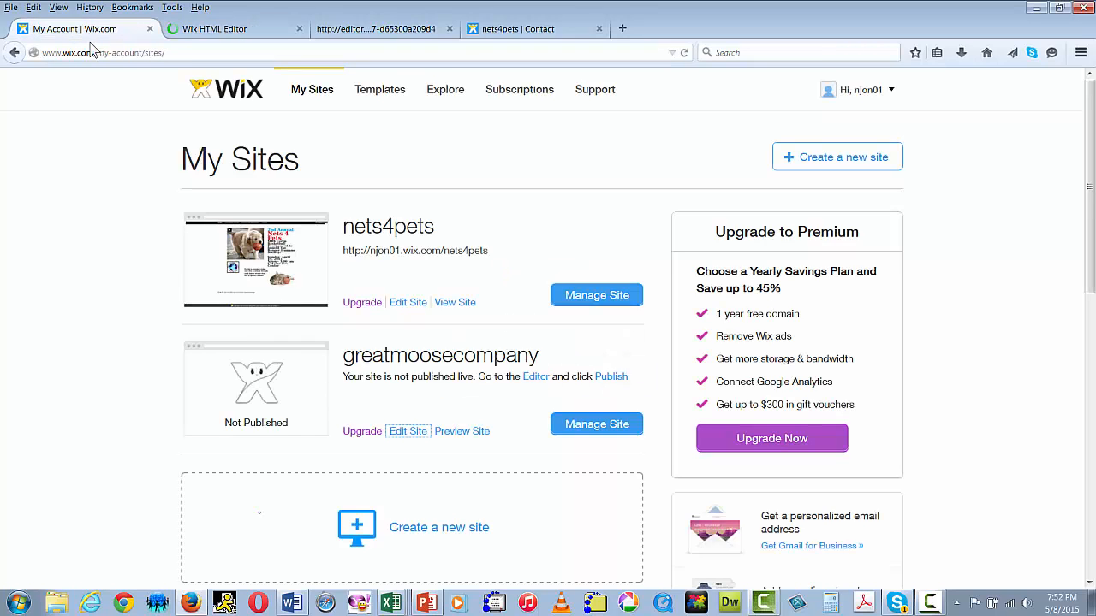
left_click(428, 529)
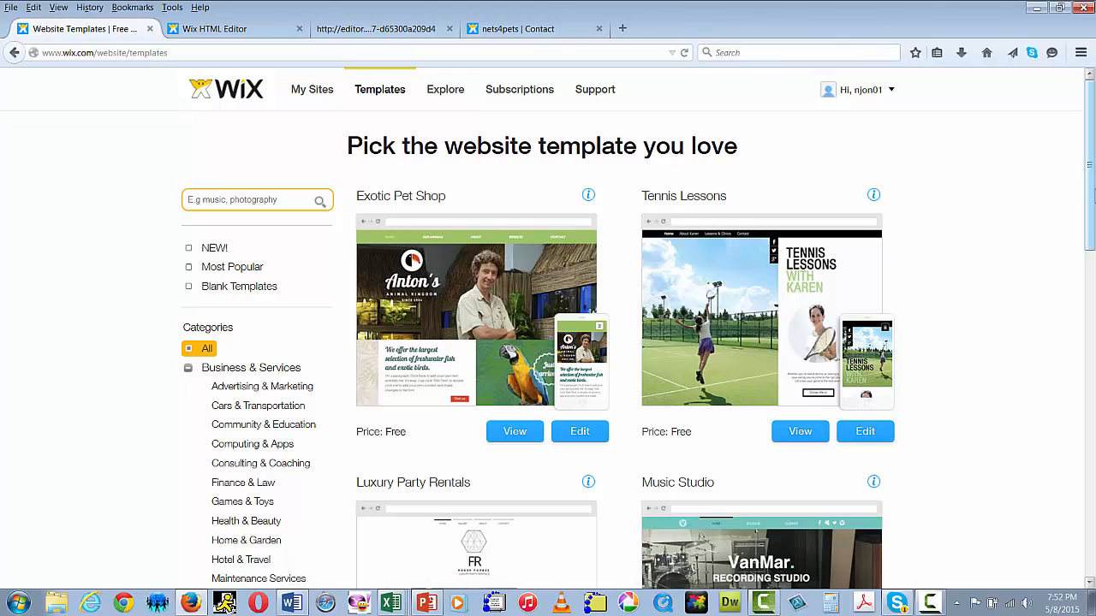
left_click_drag(1090, 186, 1091, 278)
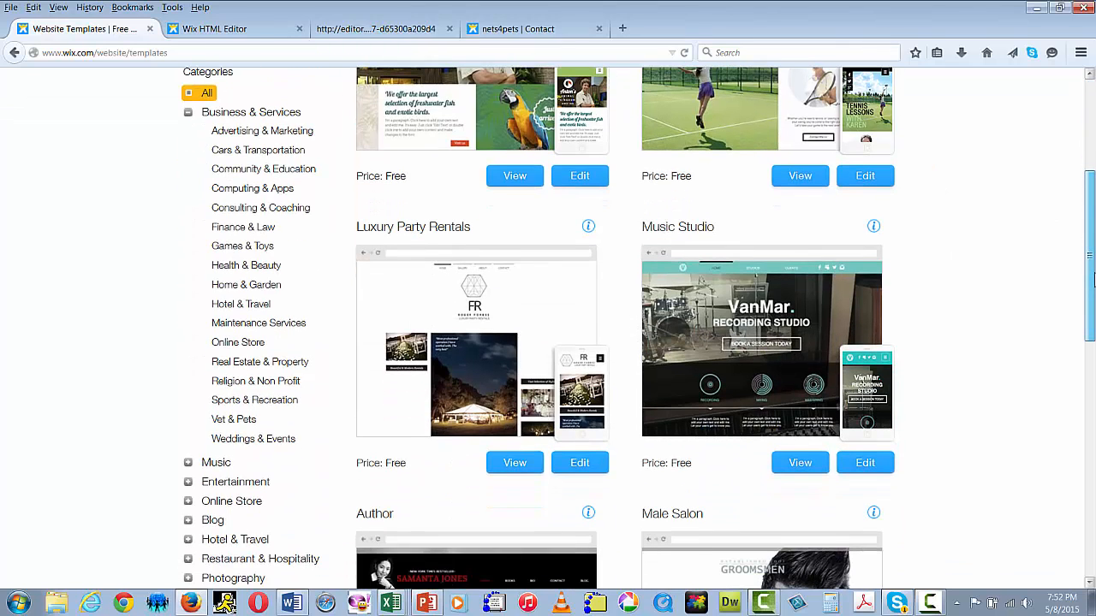
left_click_drag(1092, 281, 1091, 405)
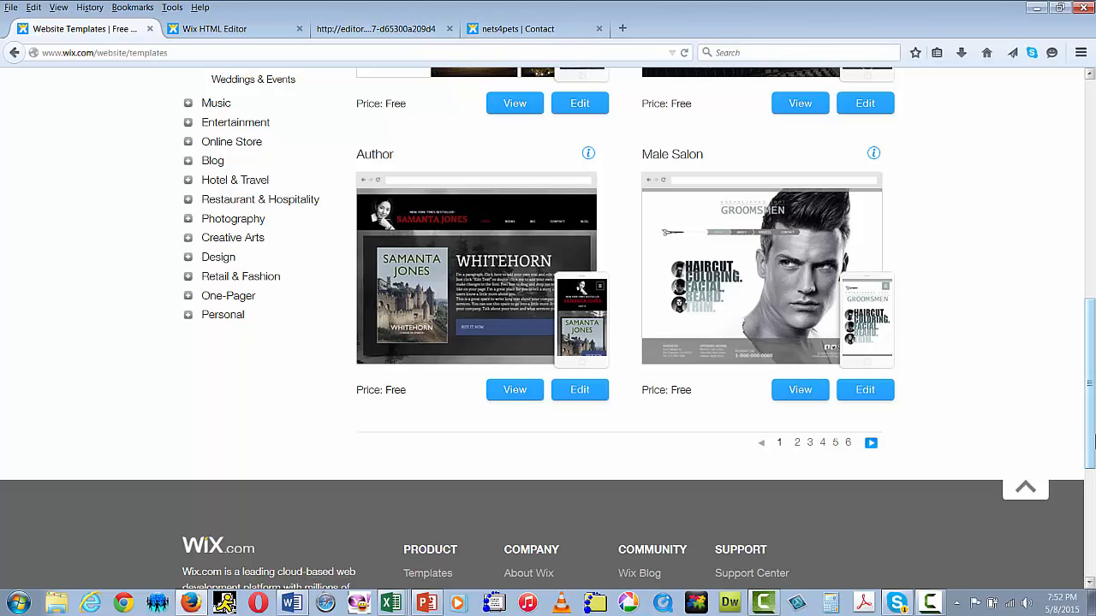
left_click_drag(1091, 439, 1089, 304)
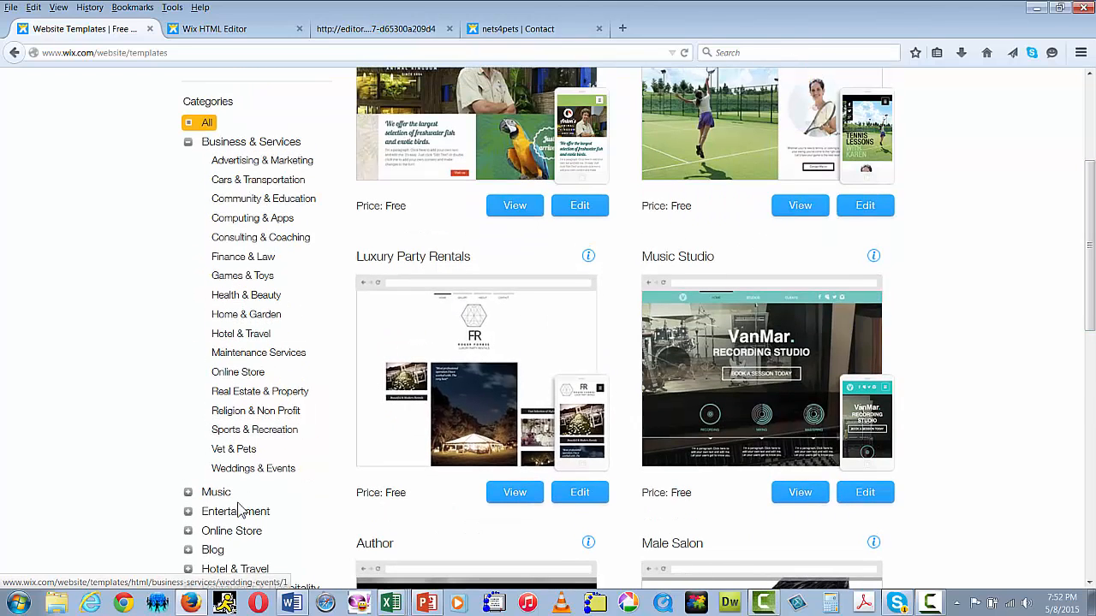
Expand the Music and Hotel & Travel template categories and show the Hotel templates
left_click(186, 494)
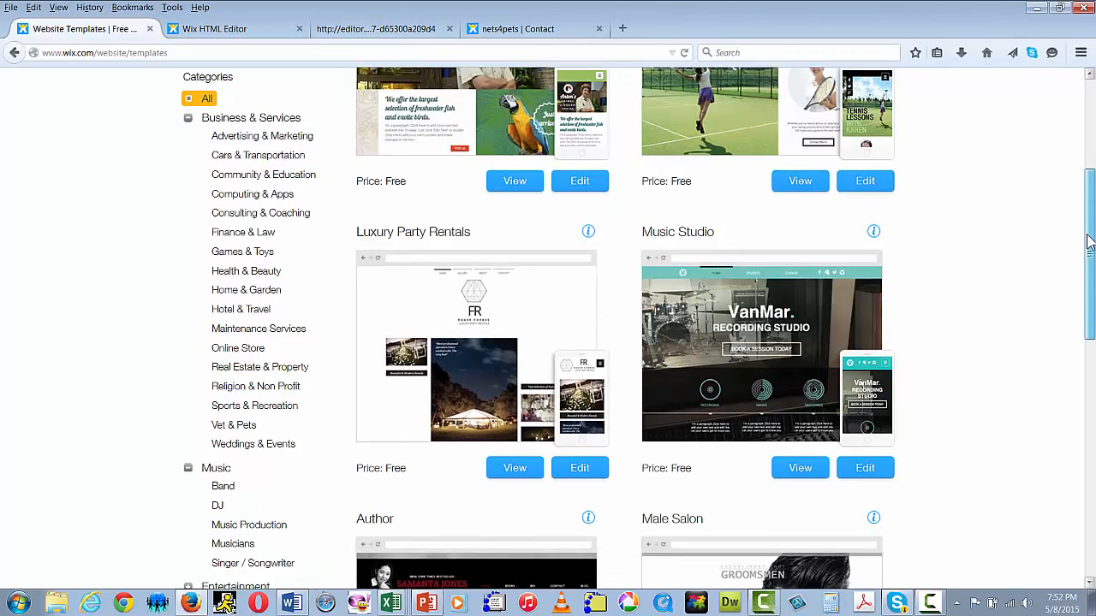
left_click_drag(1090, 233, 1090, 336)
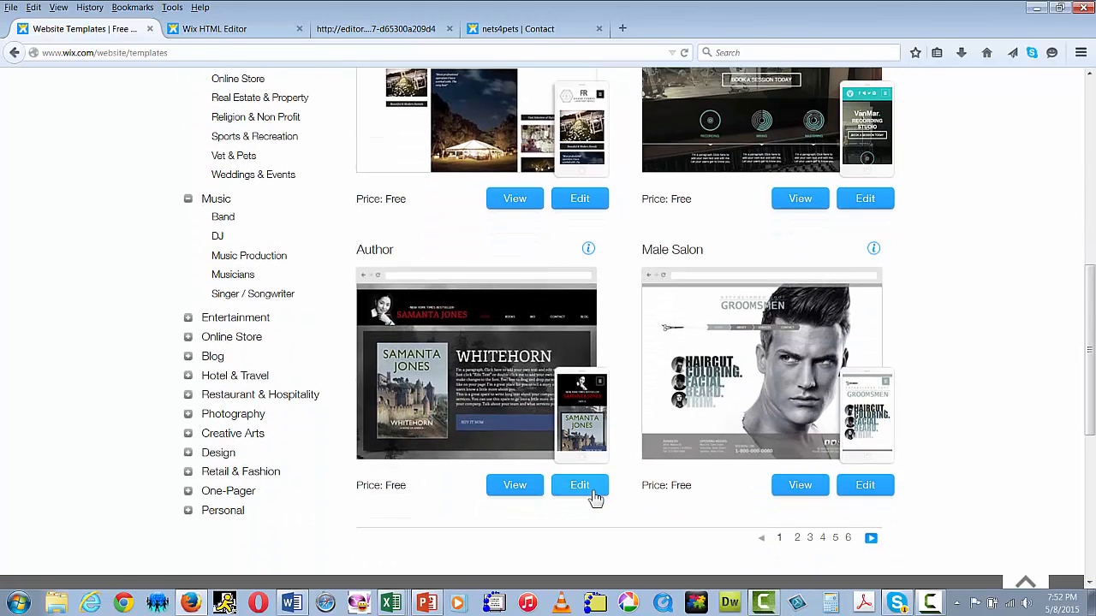
left_click(188, 376)
left_click(222, 395)
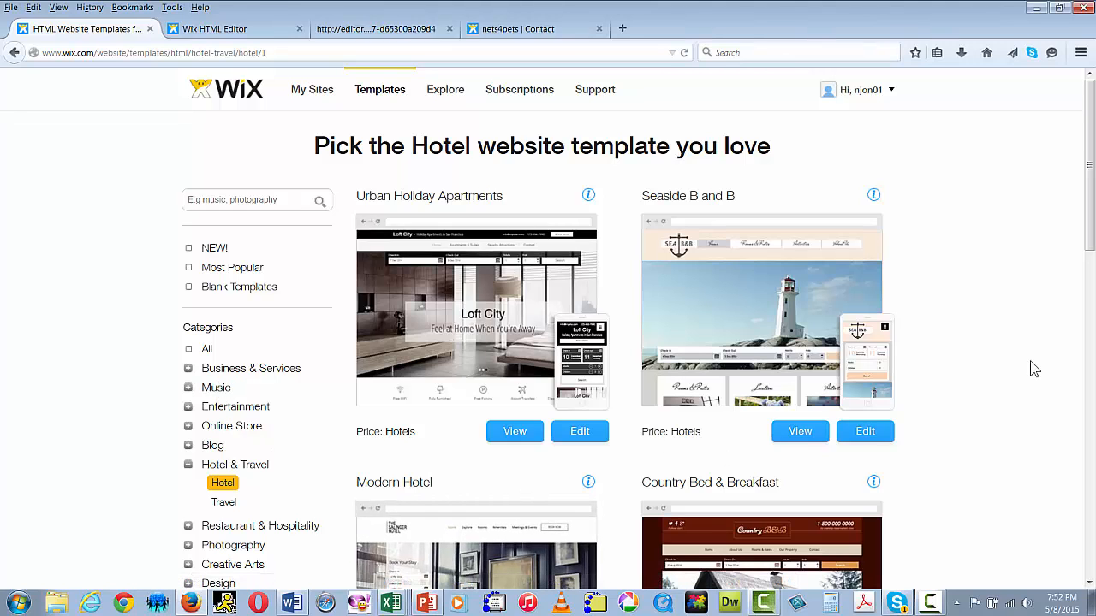
Examine the Hotel website templates on the first and second results pages
scroll(1030, 360, "down", 2)
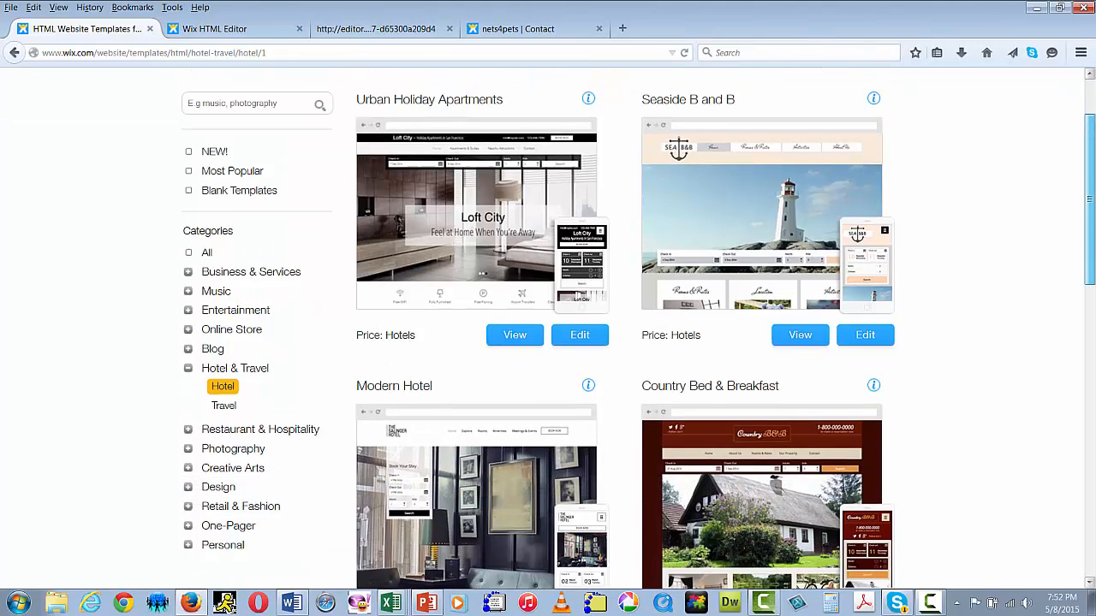
scroll(1030, 360, "down", 5)
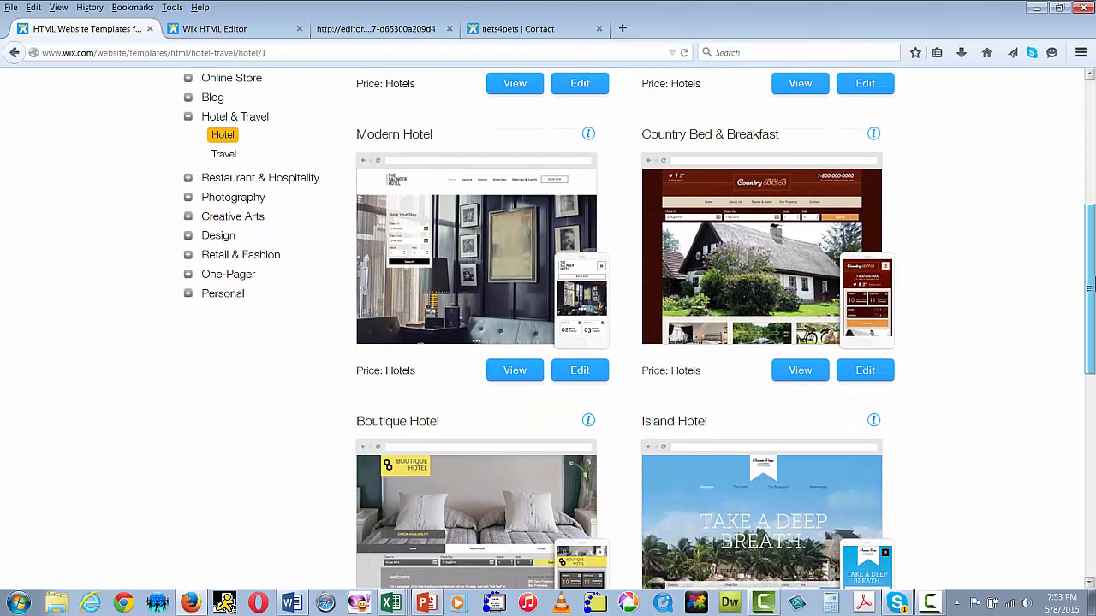
scroll(548, 329, "down", 5)
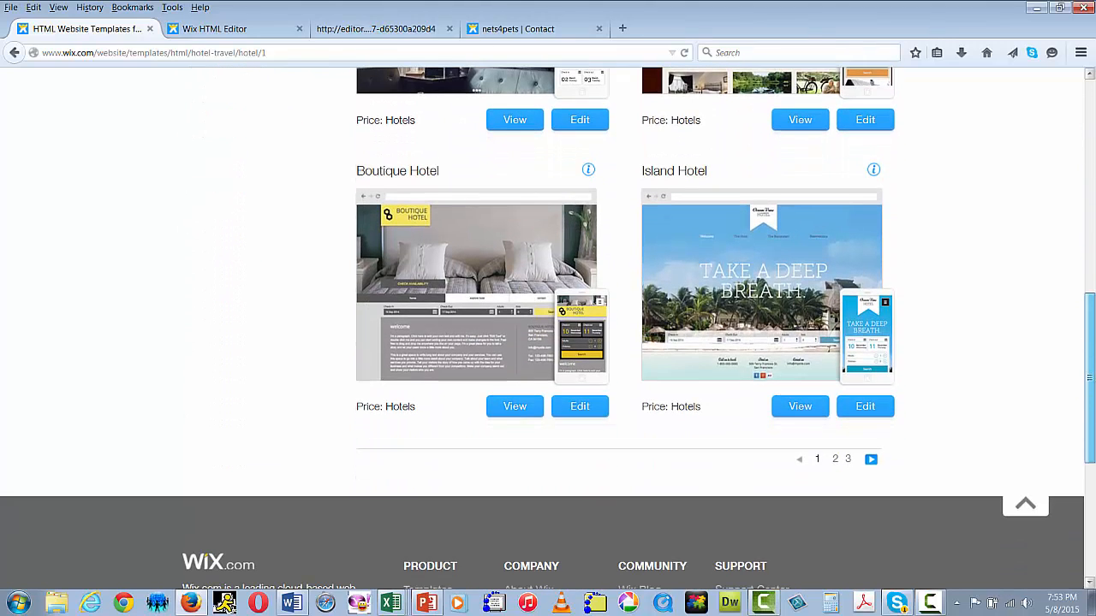
scroll(870, 453, "up", 1)
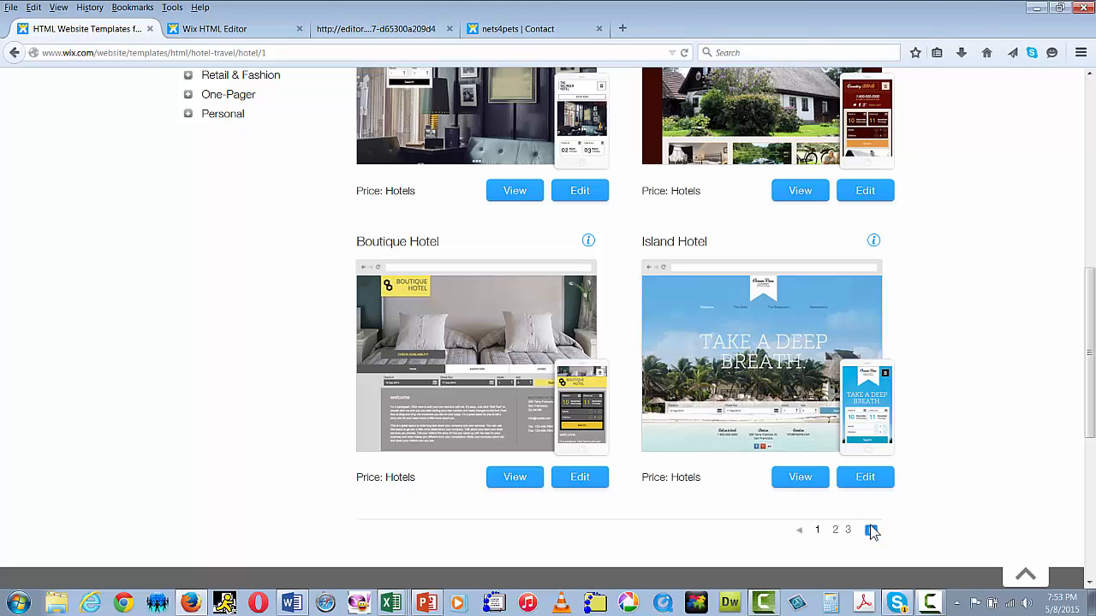
left_click(871, 531)
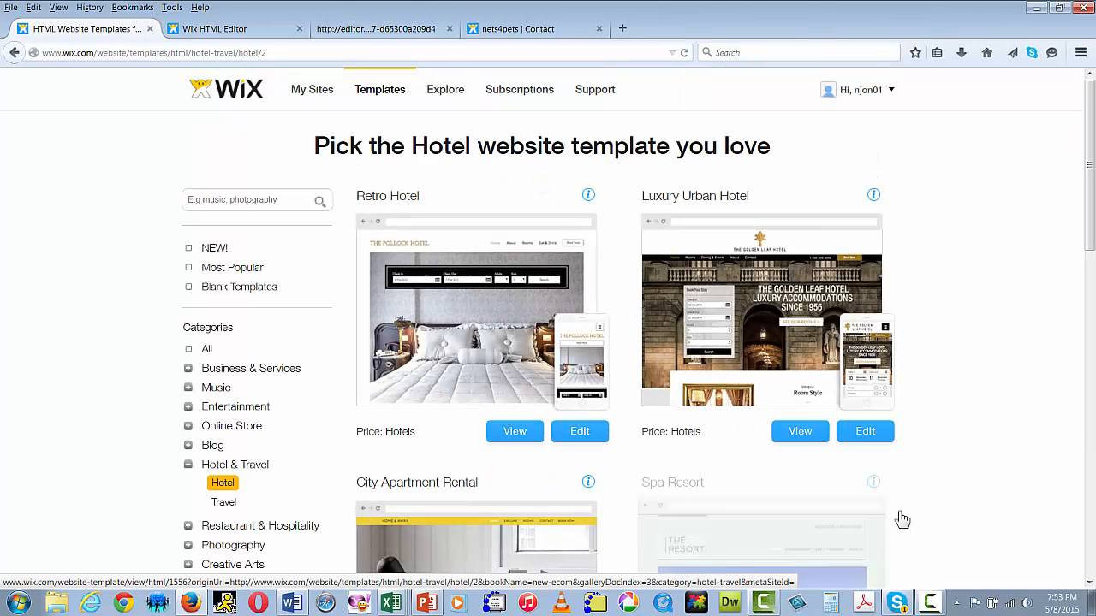
scroll(902, 519, "down", 3)
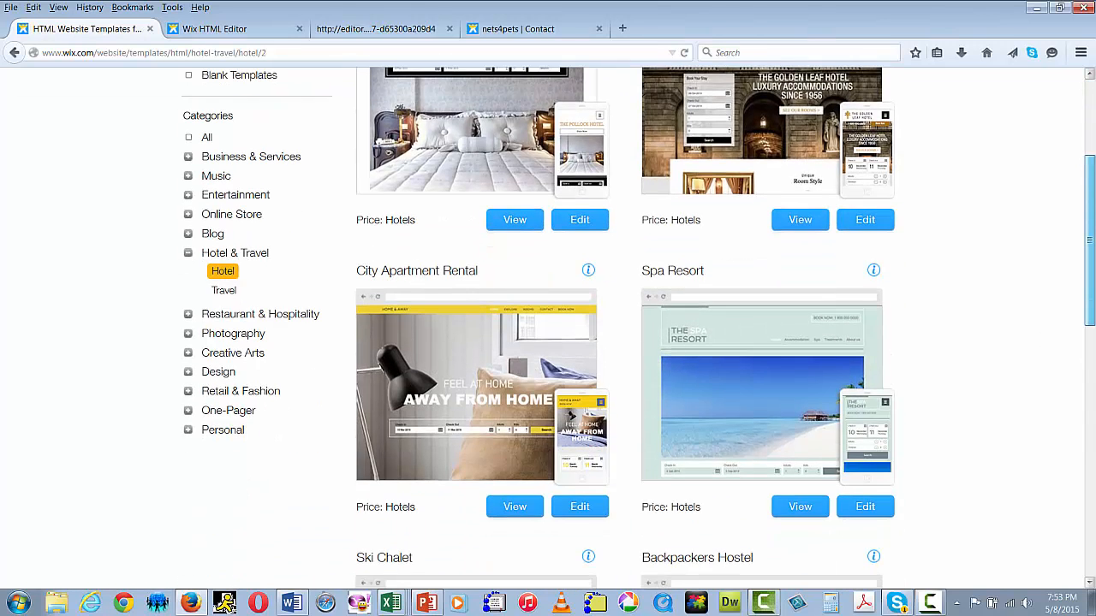
scroll(625, 343, "down", 7)
left_click_drag(1089, 402, 1089, 203)
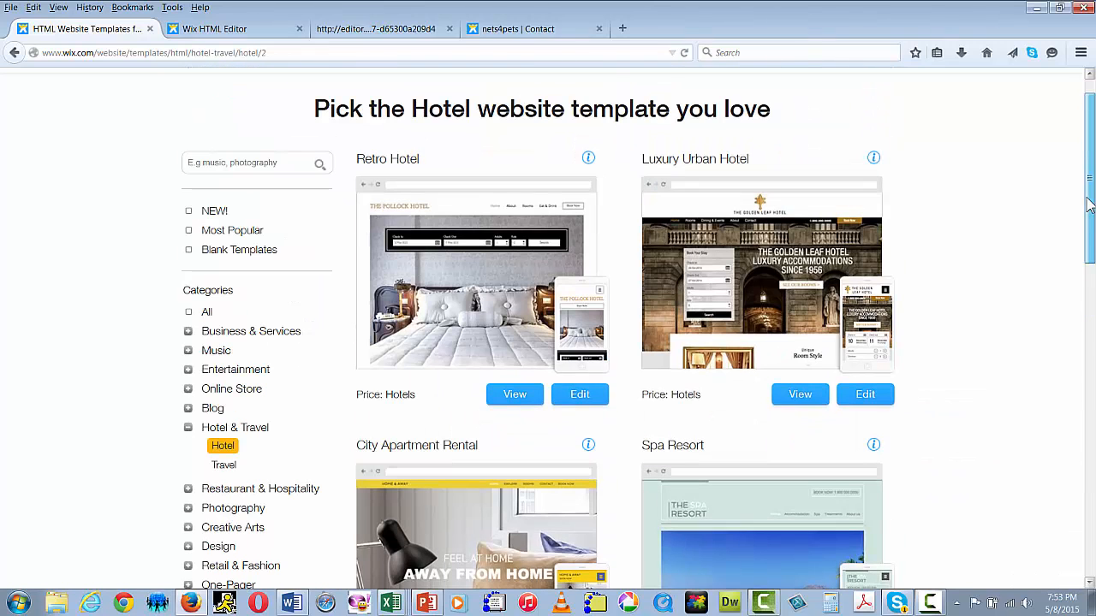
Show the Travel templates within the Hotel & Travel category
left_click(224, 466)
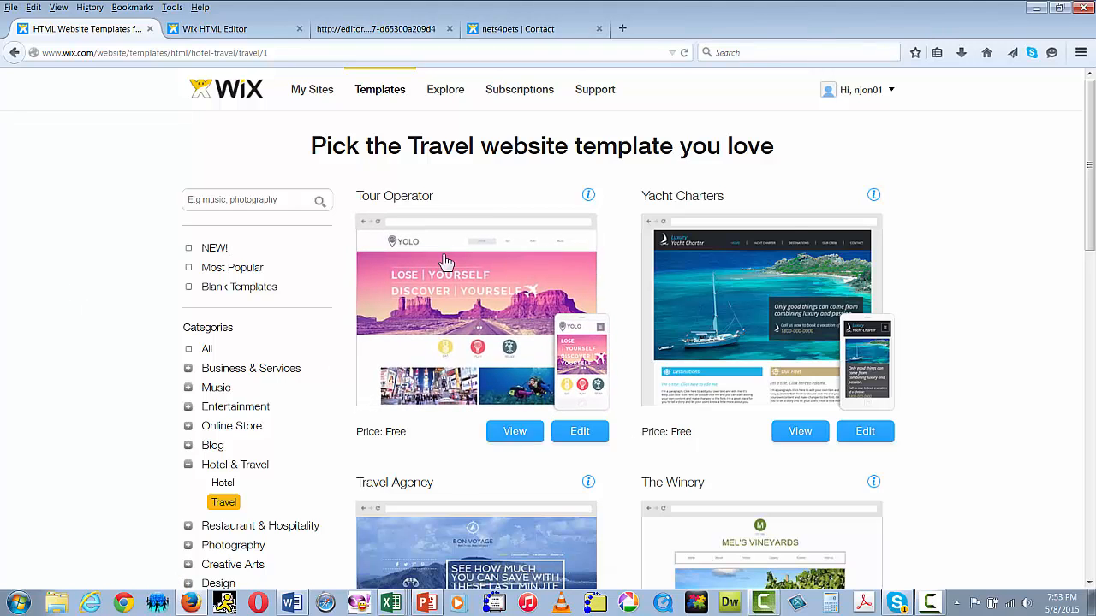
left_click_drag(1091, 165, 1089, 120)
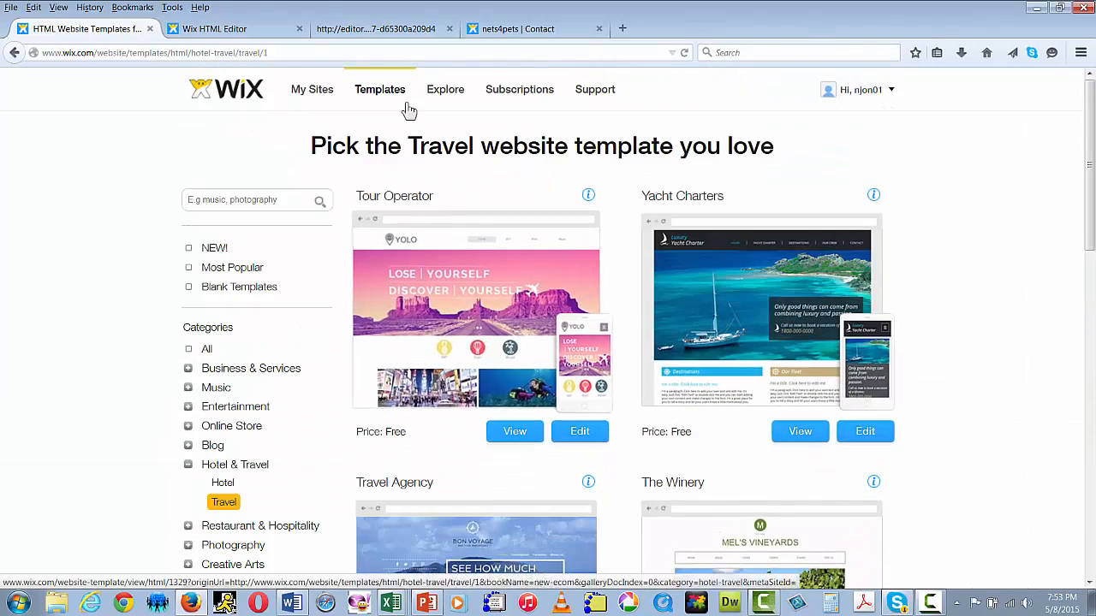
Compare the Great M Company home page in the Wix HTML Editor with its preview, ending in the editor
left_click(221, 30)
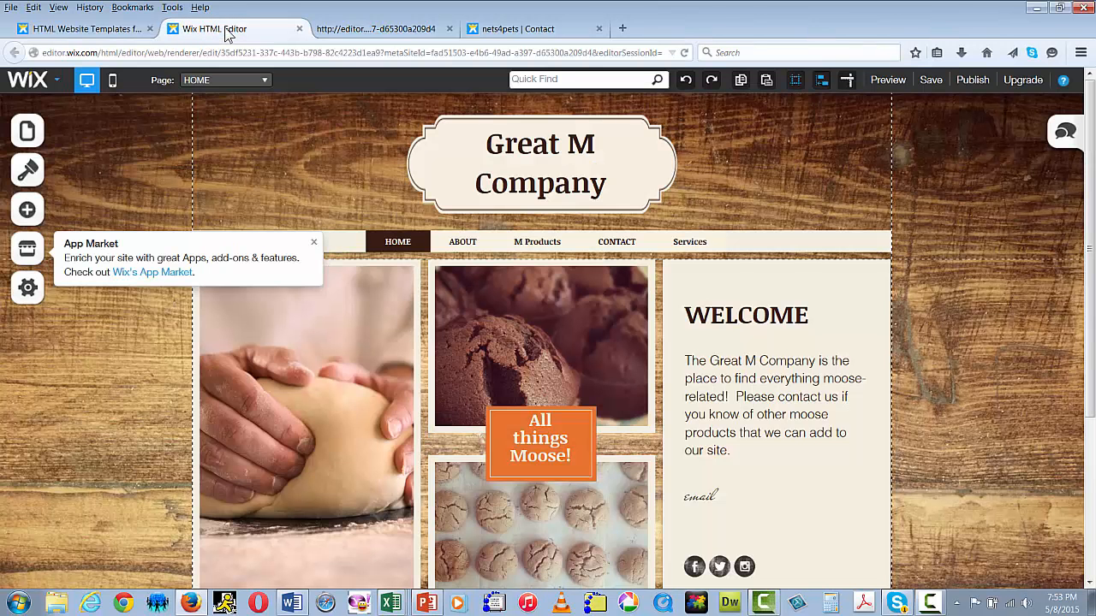
left_click(374, 29)
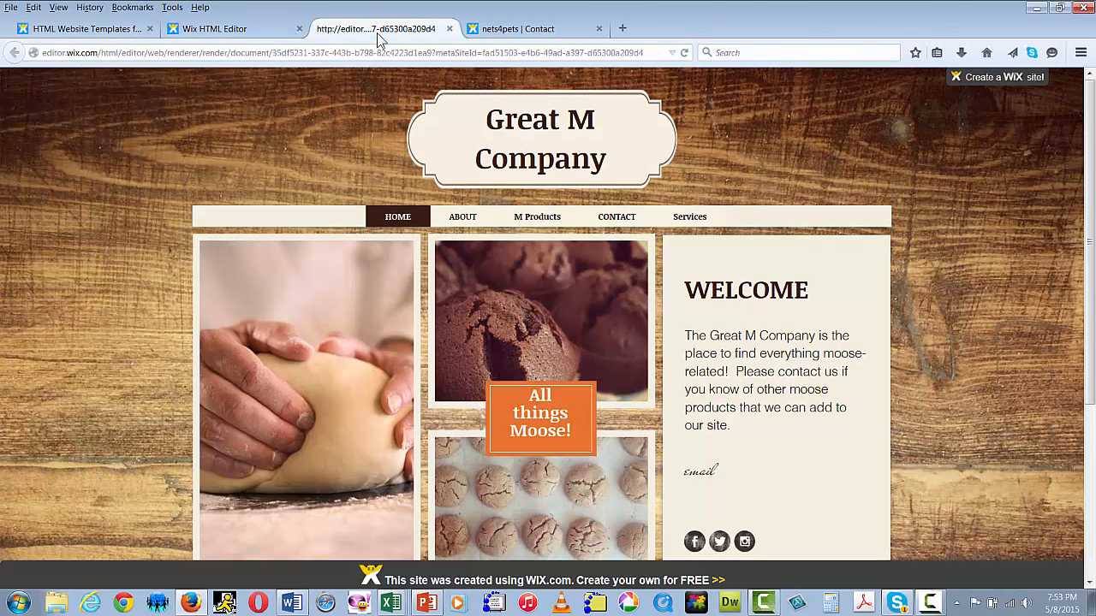
left_click(246, 31)
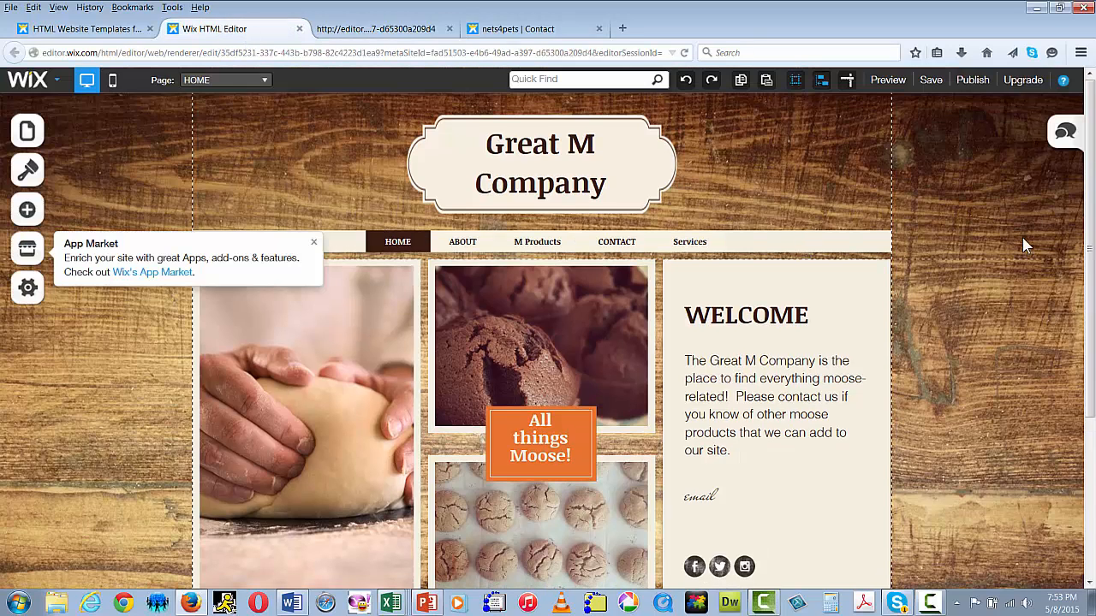
left_click_drag(1094, 170, 1078, 99)
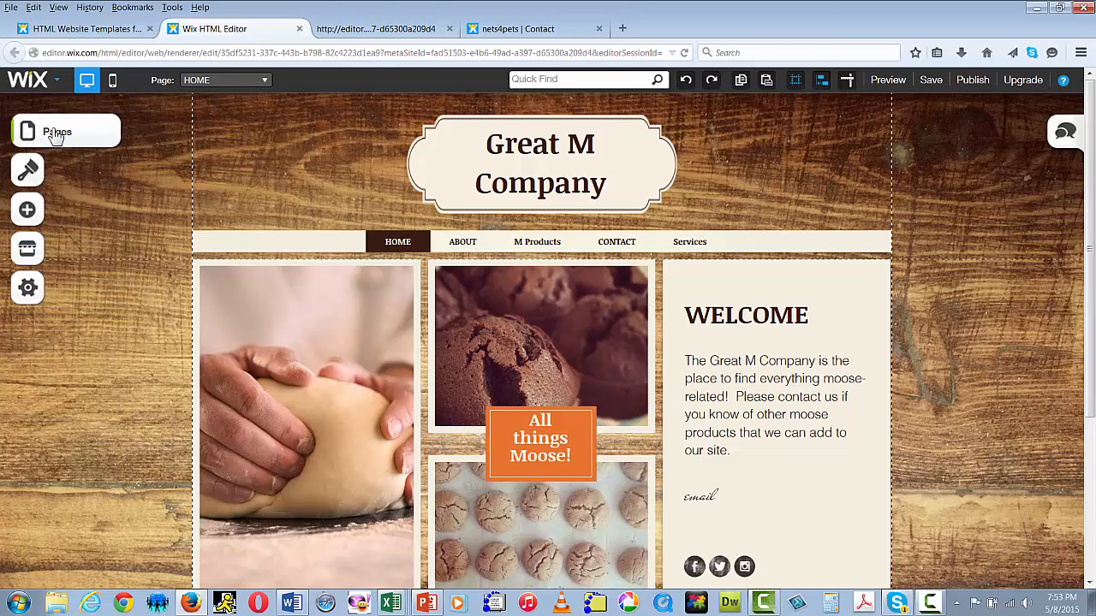
Go to the M Products page through the site's page list and open its Settings and SEO options
left_click(55, 134)
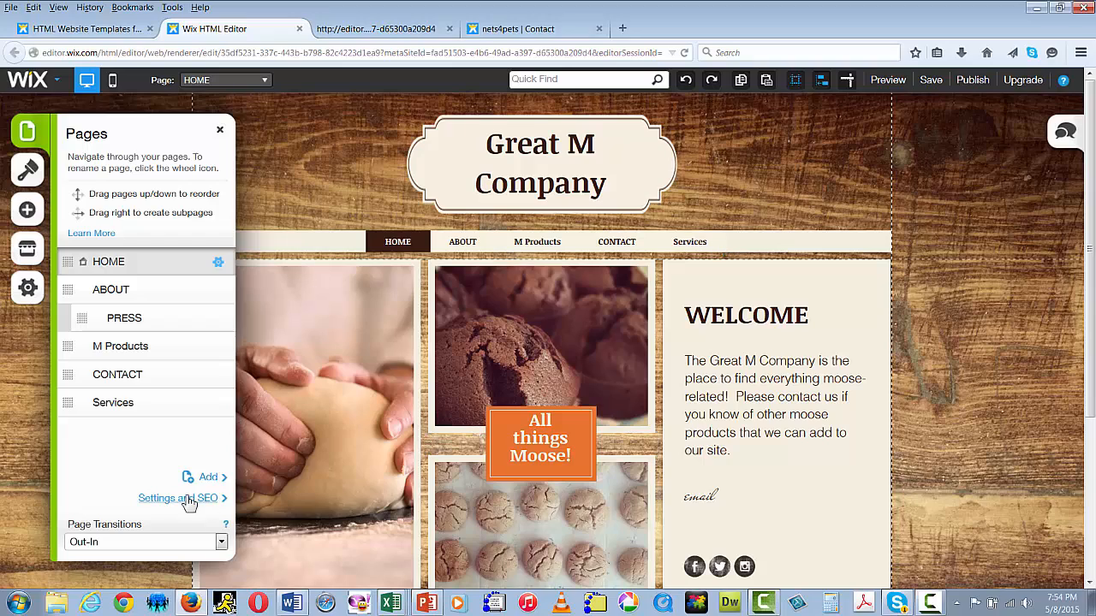
left_click(145, 347)
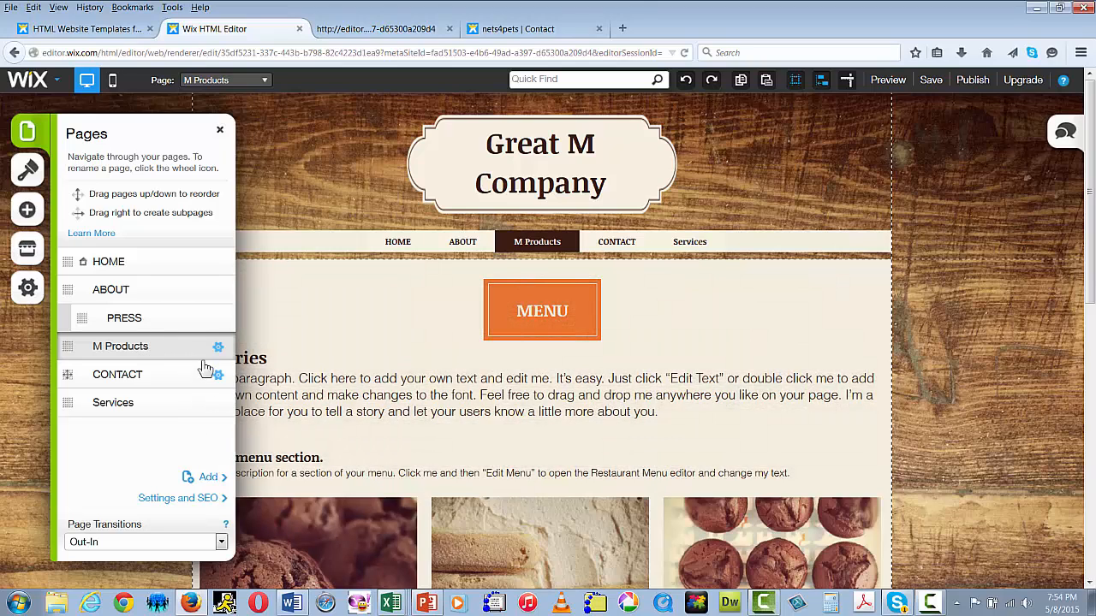
left_click(219, 350)
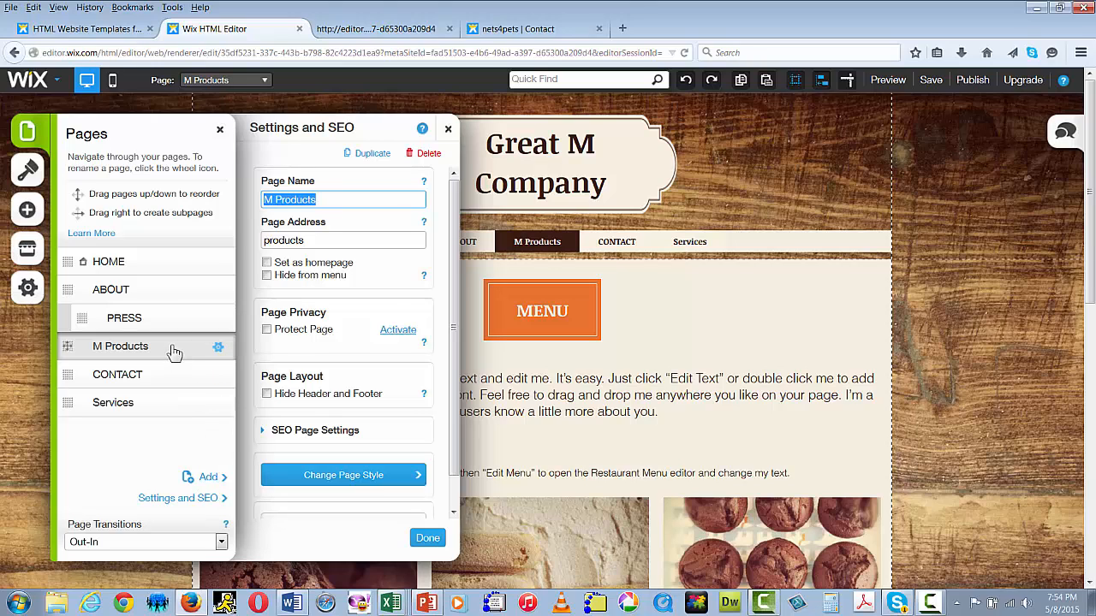
Start adding a new page and examine the pre-made Services, Gallery and Site Content page layouts
left_click(208, 479)
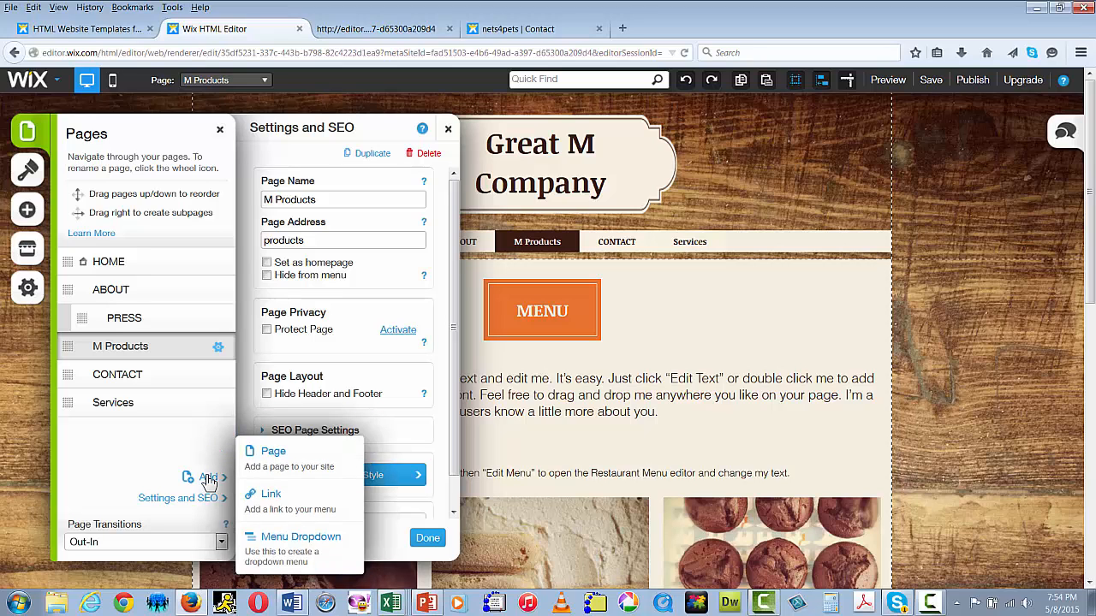
left_click(285, 467)
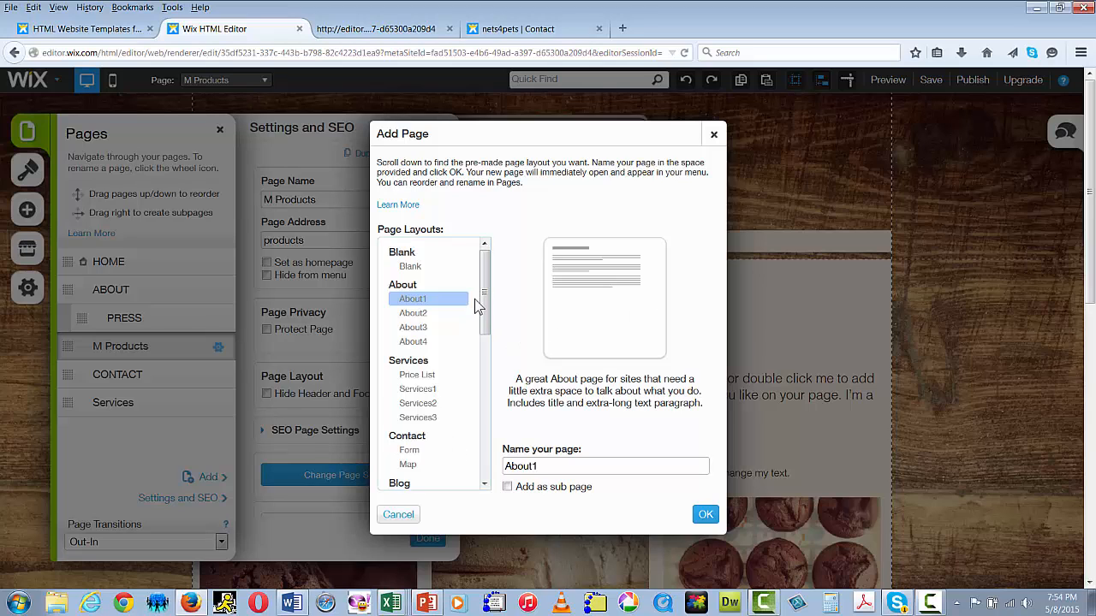
mouse_move(483, 298)
left_mouse_down()
mouse_move(483, 458)
mouse_move(488, 294)
left_mouse_up()
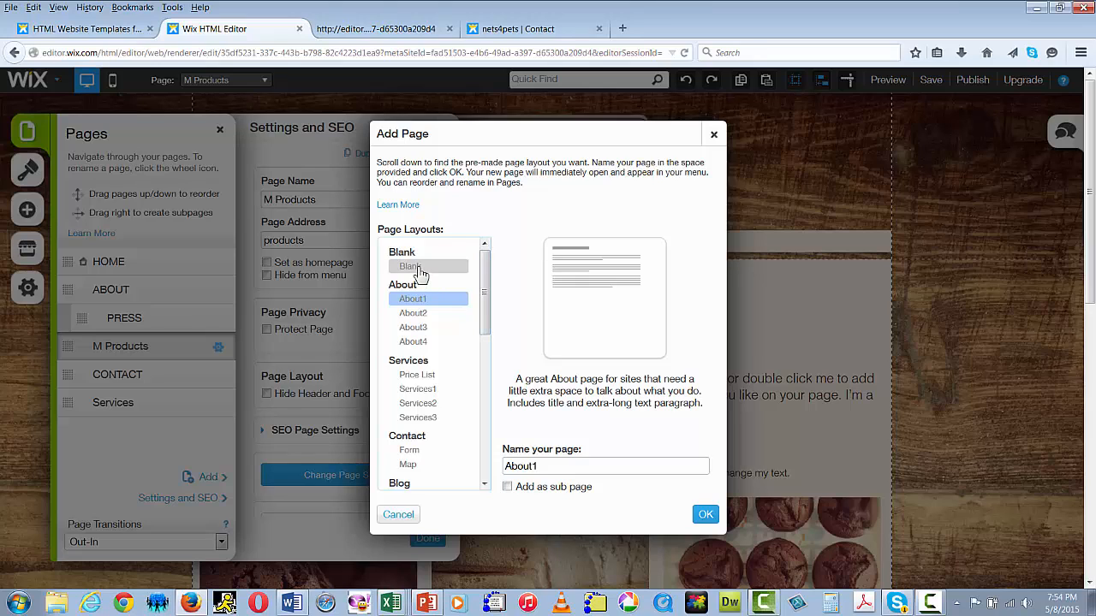
left_click(421, 377)
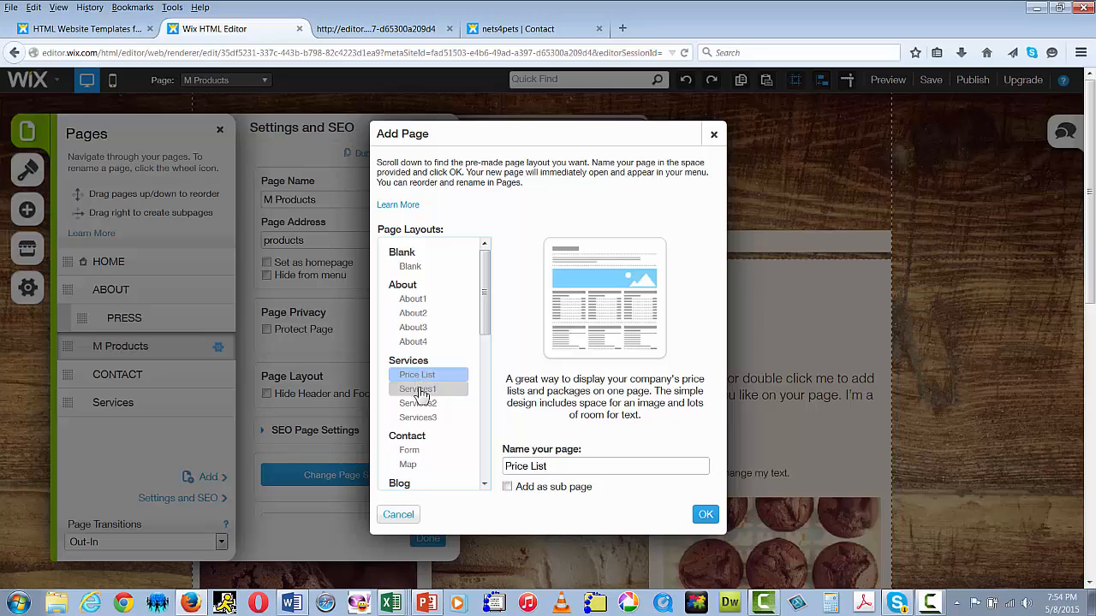
left_click(420, 391)
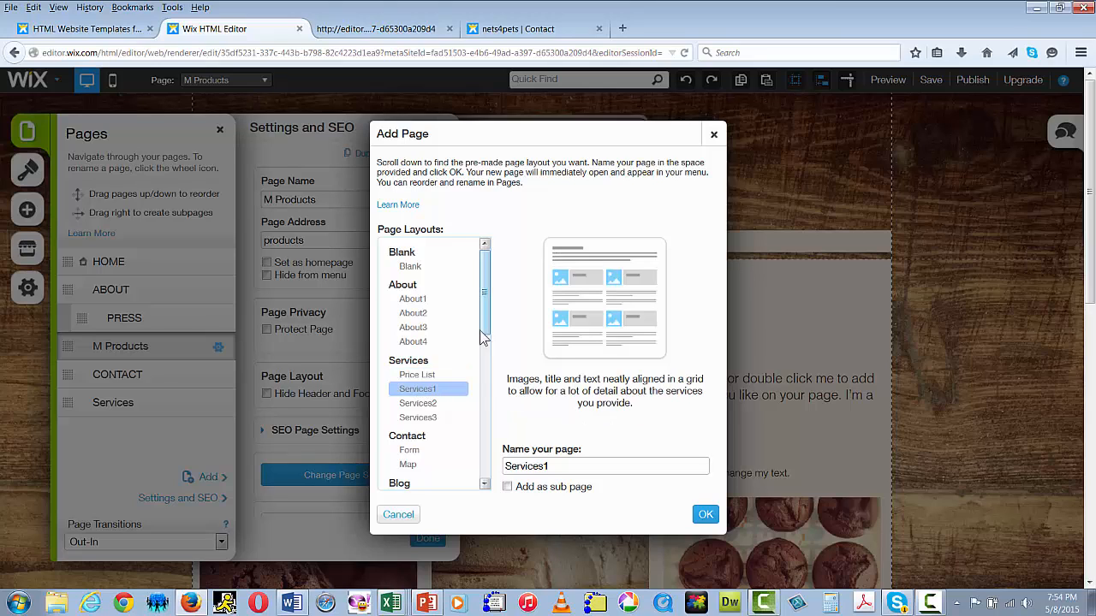
left_click(428, 404)
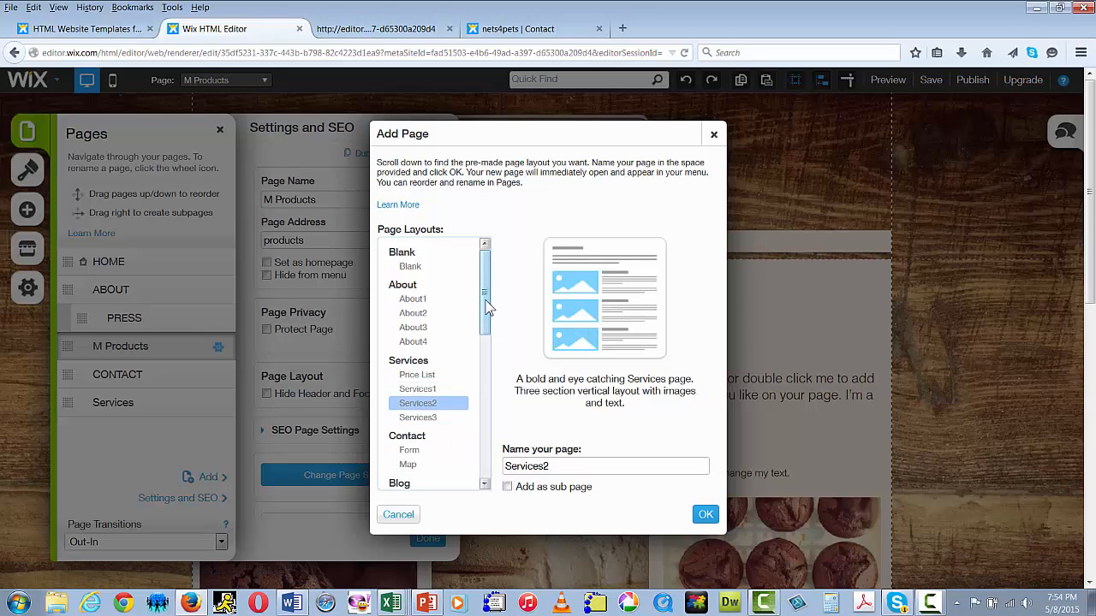
left_click_drag(487, 308, 484, 369)
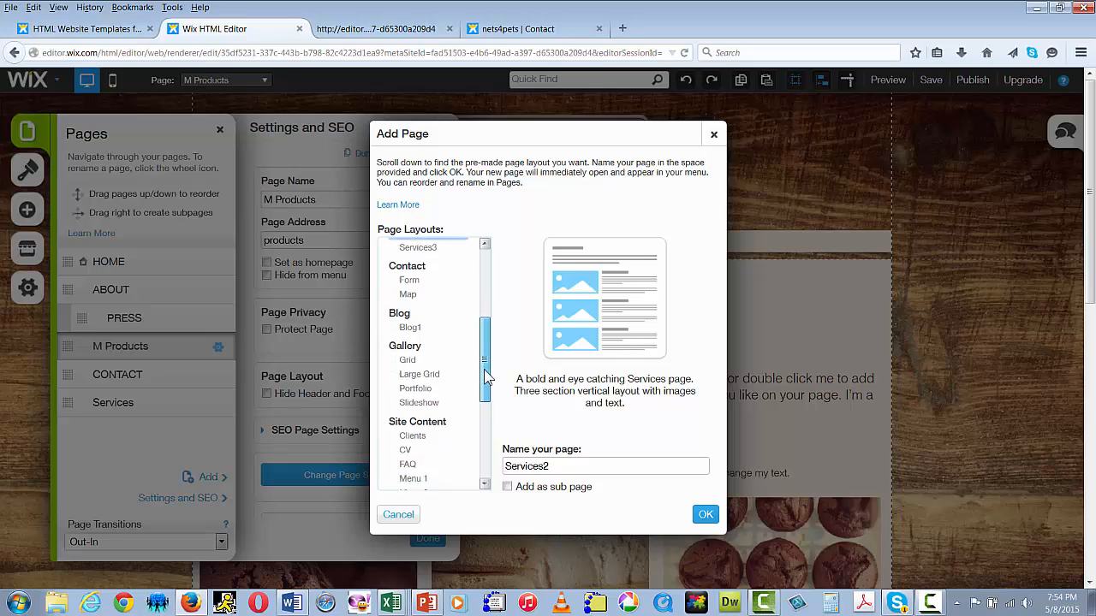
left_click(423, 367)
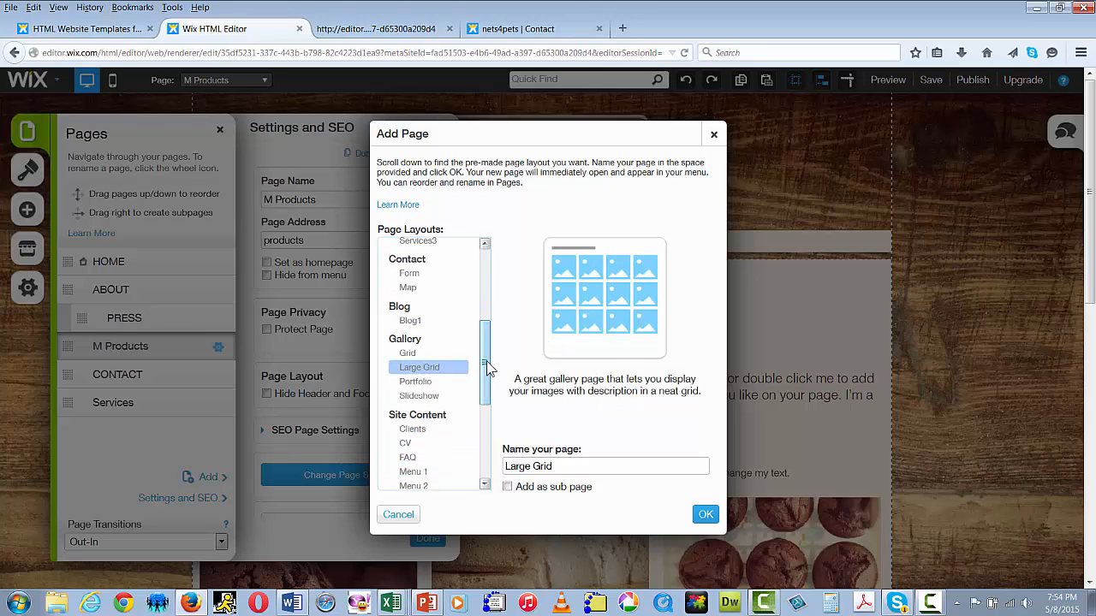
left_click_drag(486, 364, 486, 412)
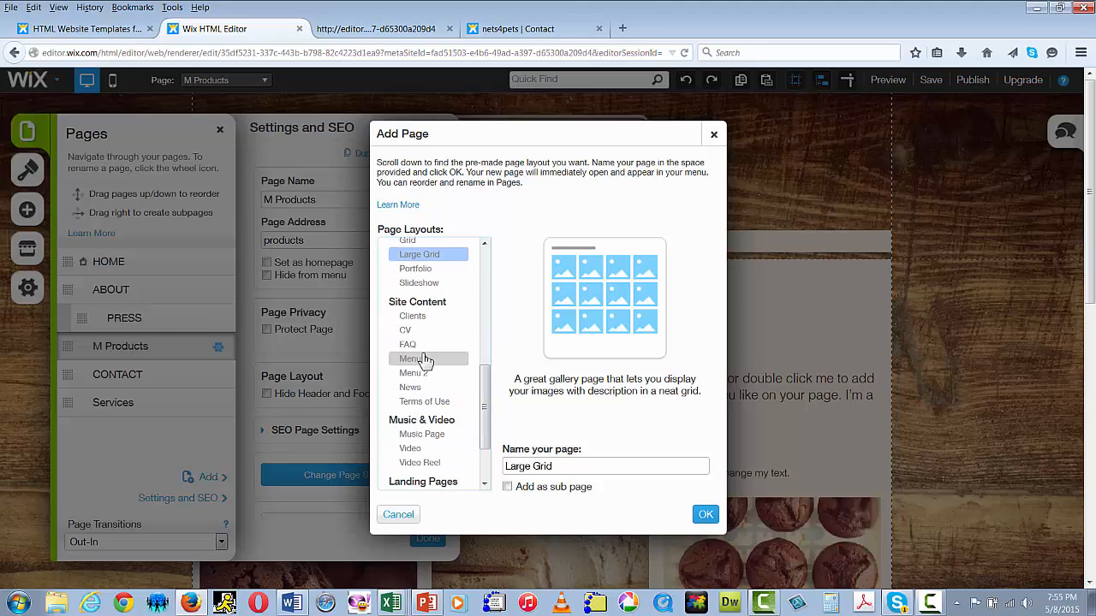
left_click_drag(486, 408, 482, 310)
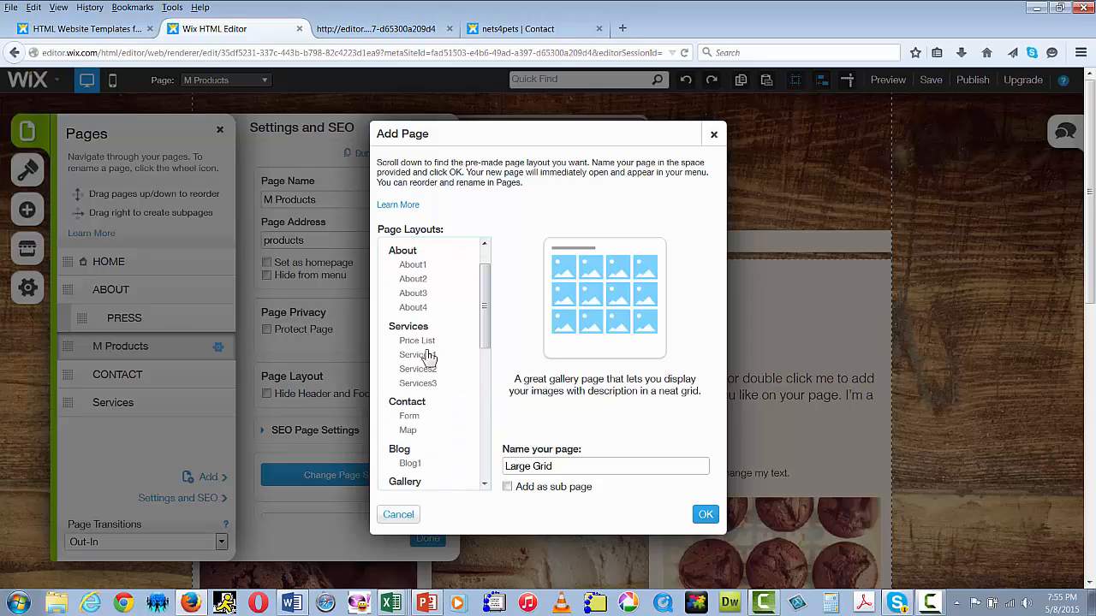
Add a sub page named "Chocolate moose" under M Products using the Services2 layout
left_click(428, 386)
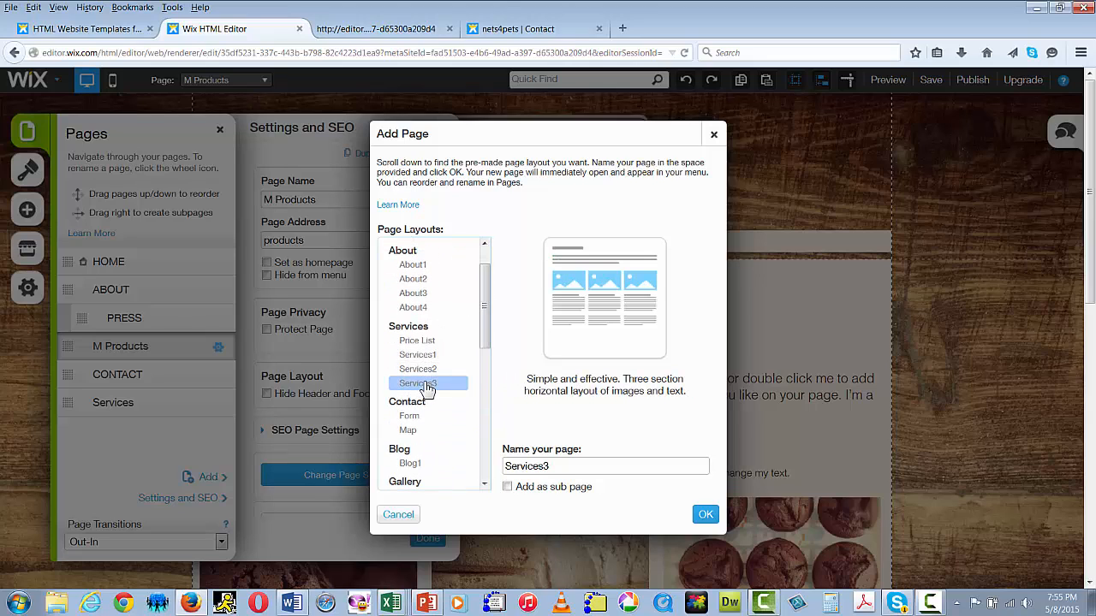
left_click(418, 371)
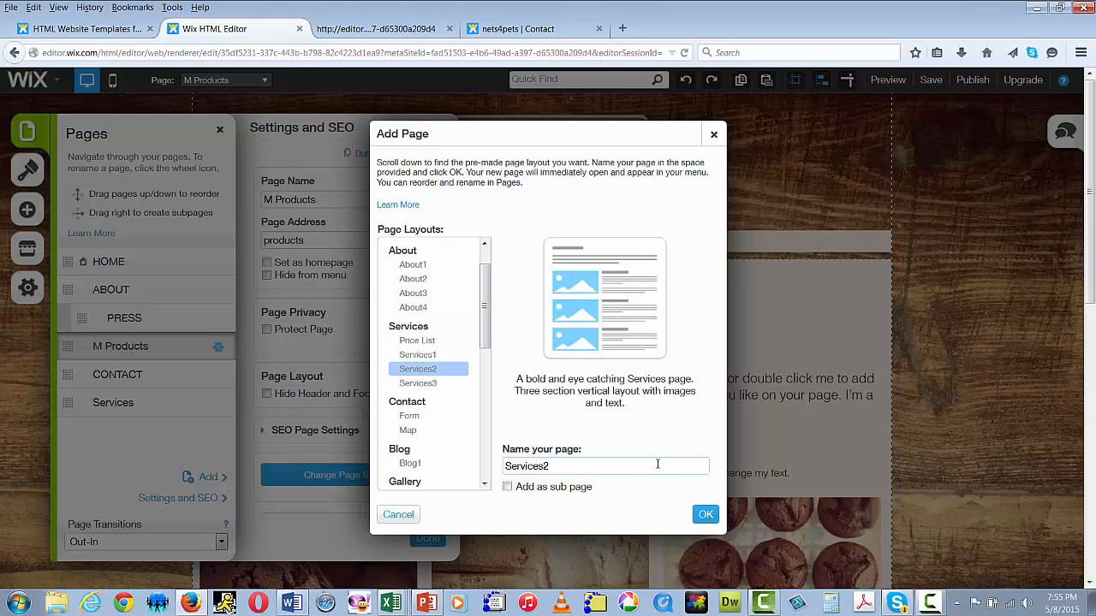
left_click_drag(562, 469, 469, 460)
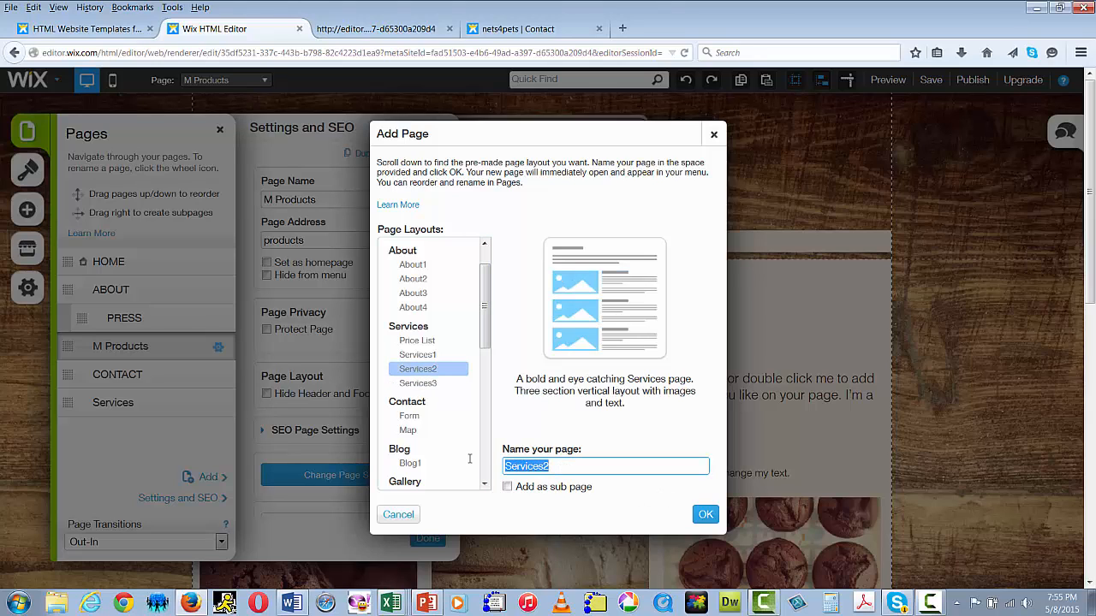
type("Chocolate moose")
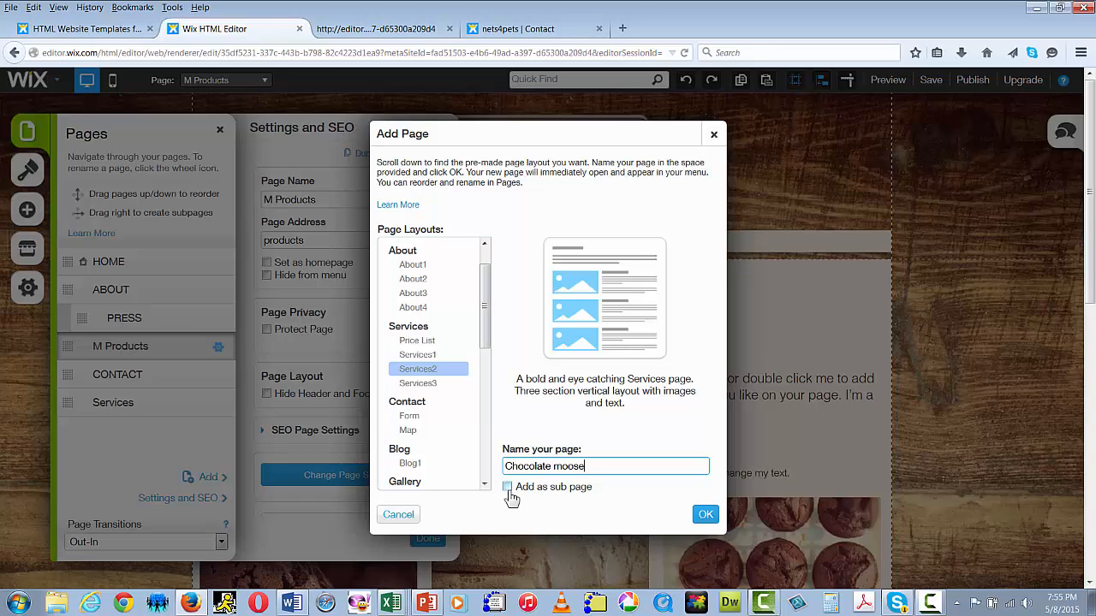
left_click(508, 487)
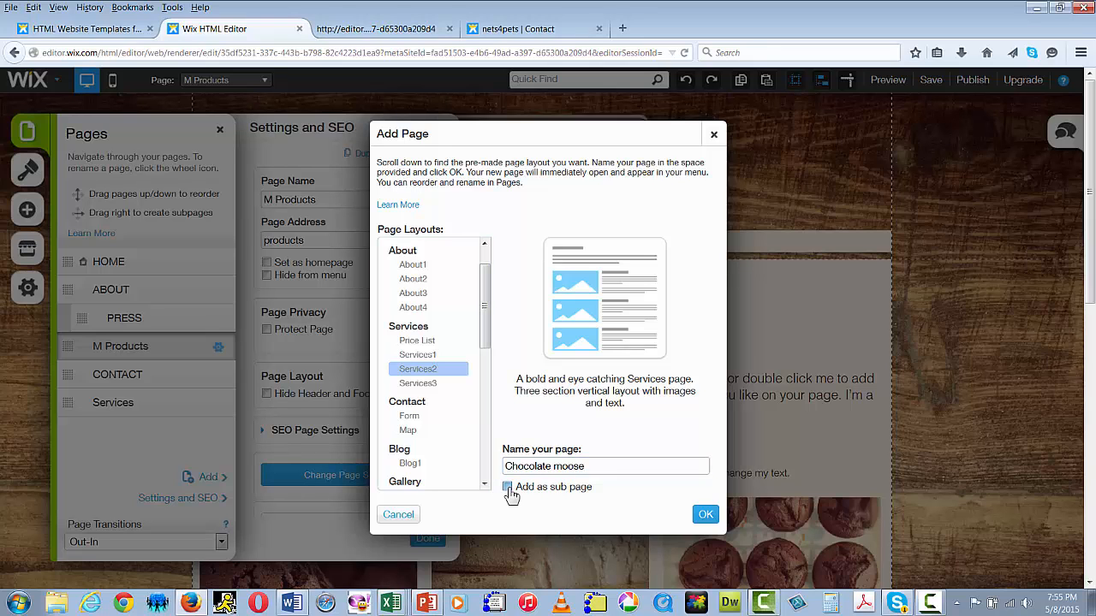
left_click(705, 516)
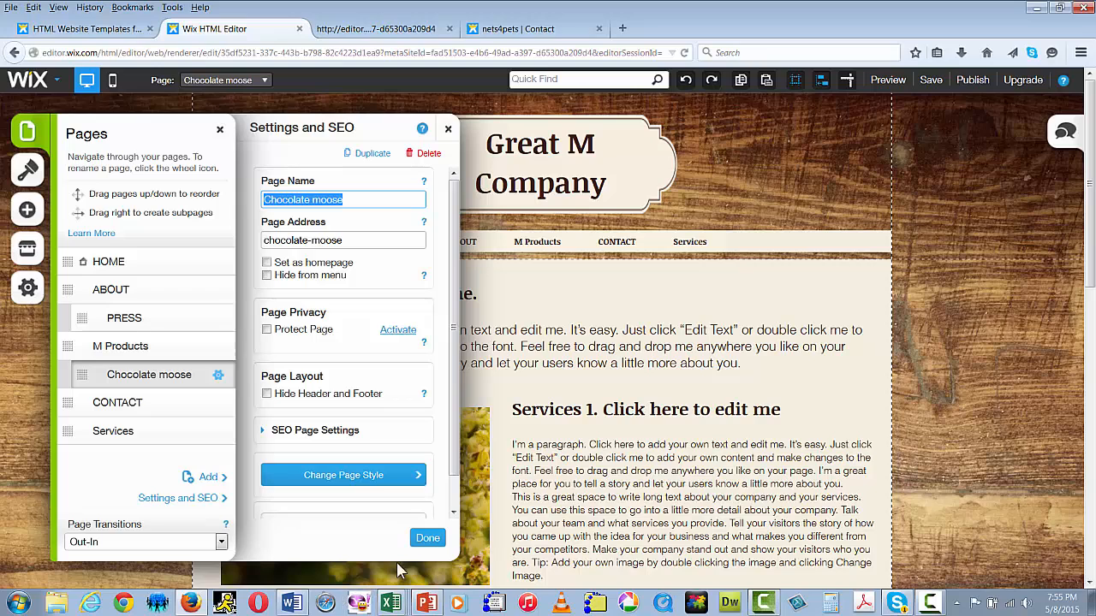
Close the page settings and the page list to uncover the whole Chocolate moose page
left_click(428, 541)
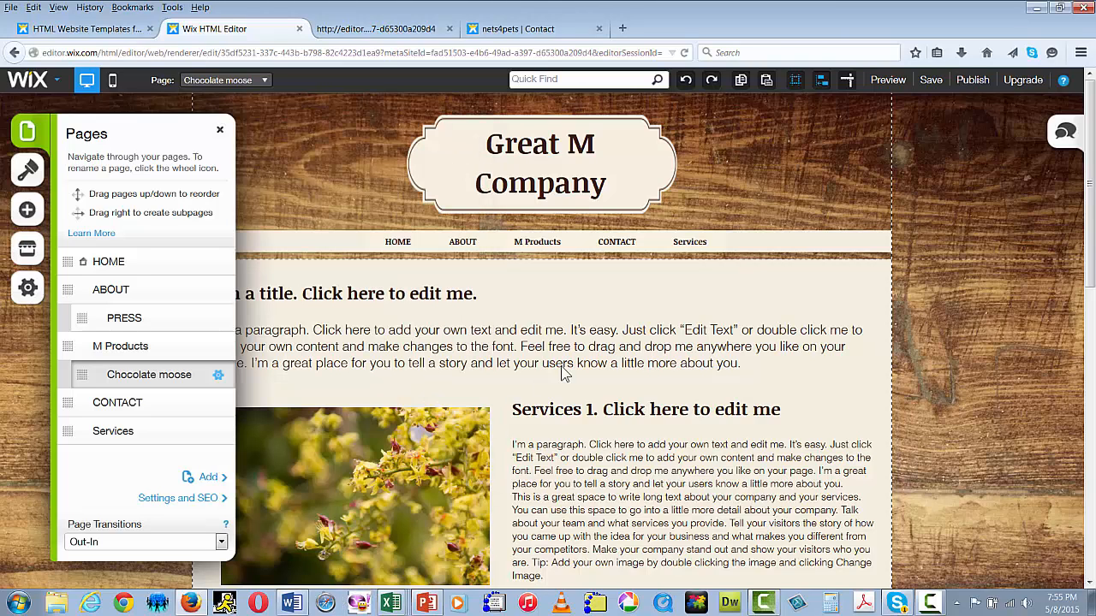
left_click(527, 304)
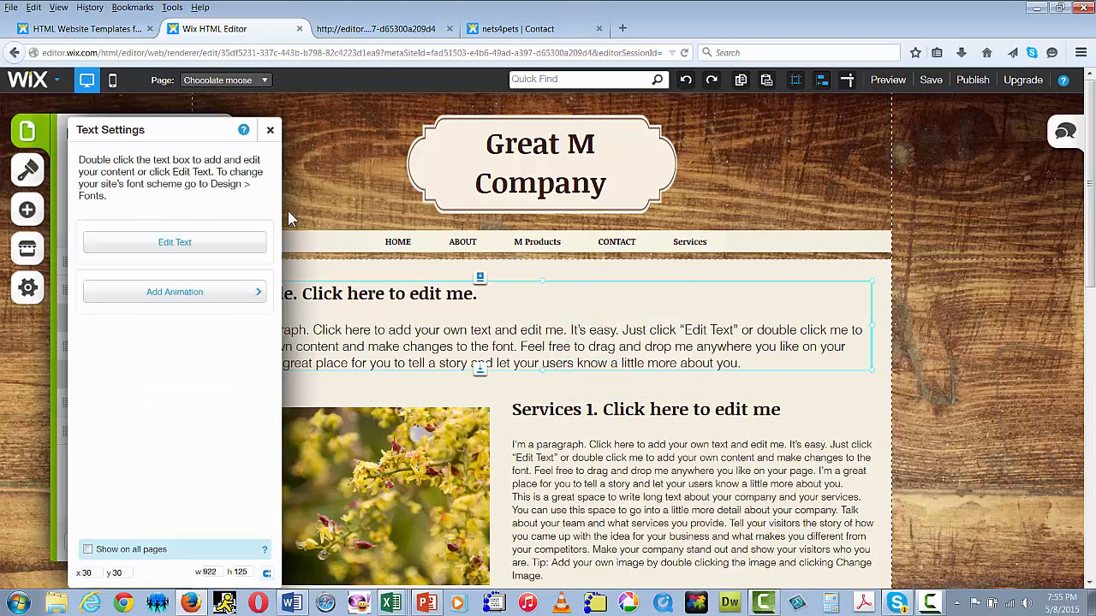
left_click(270, 129)
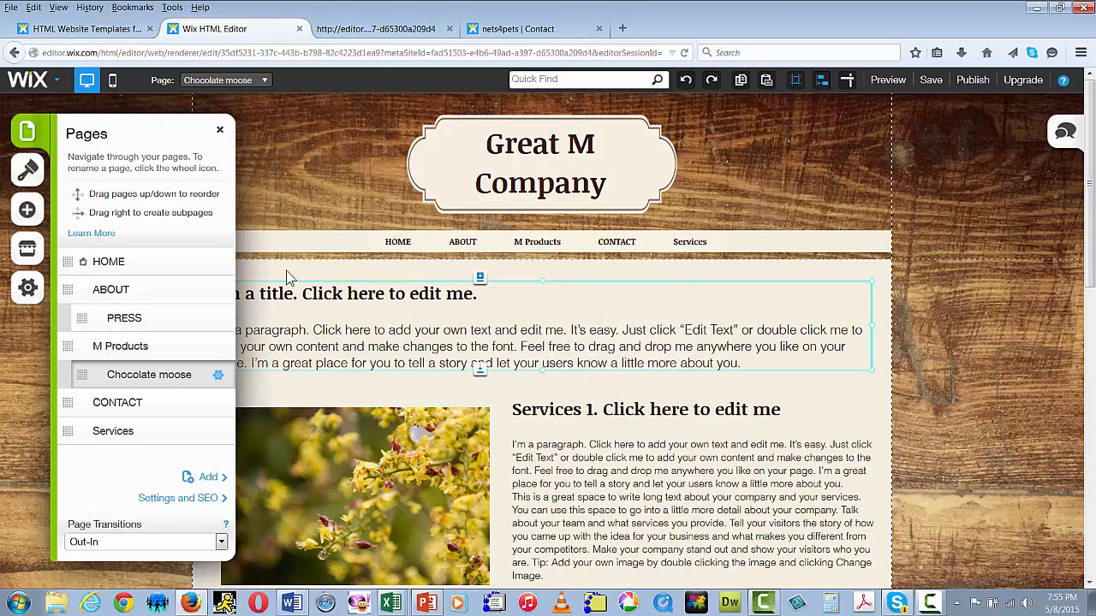
left_click(221, 132)
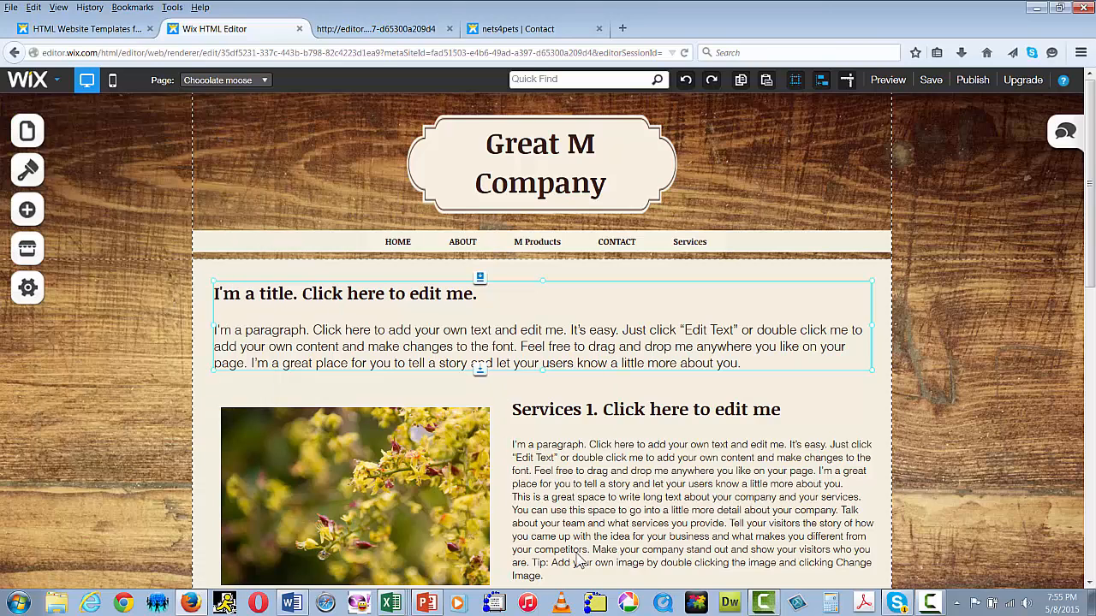
Replace the placeholder title and paragraph above Services 1 with the heading "The story of the chocolate moose:"
right_click(276, 318)
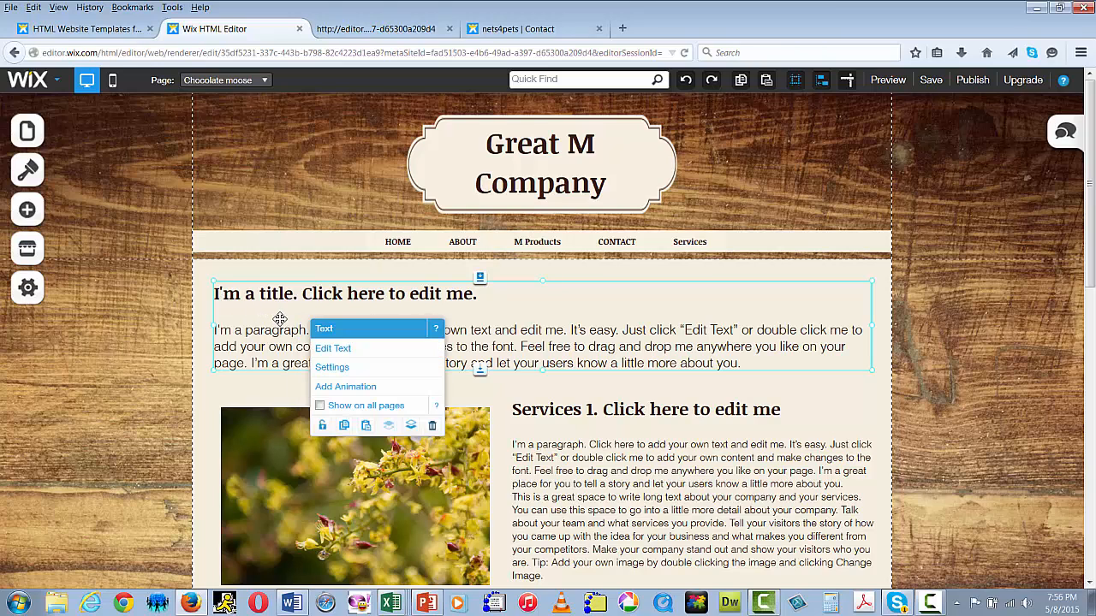
left_click(331, 351)
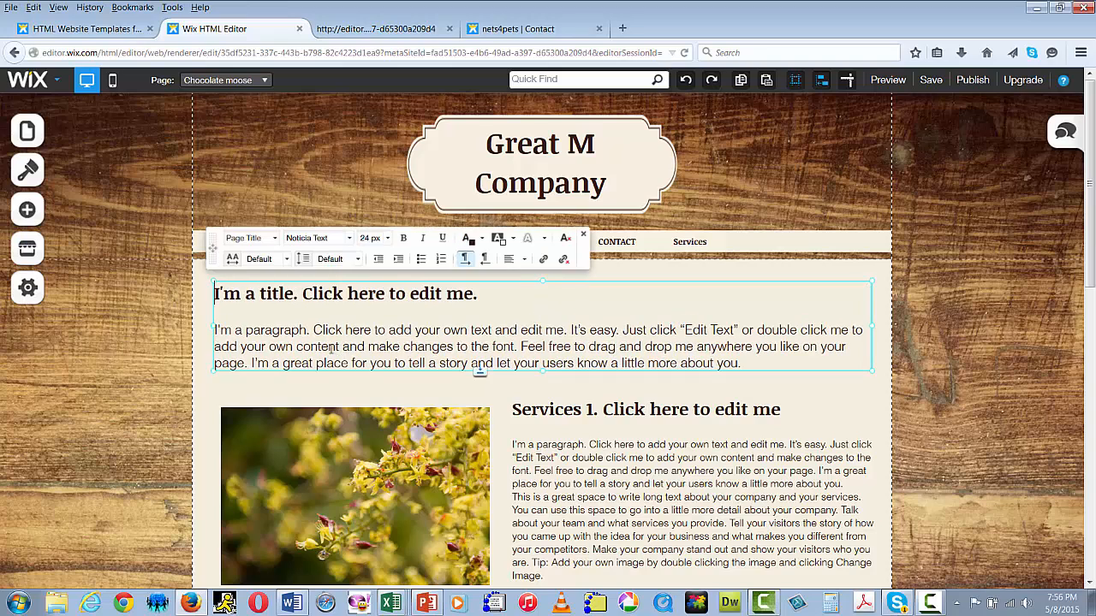
left_click_drag(214, 293, 751, 363)
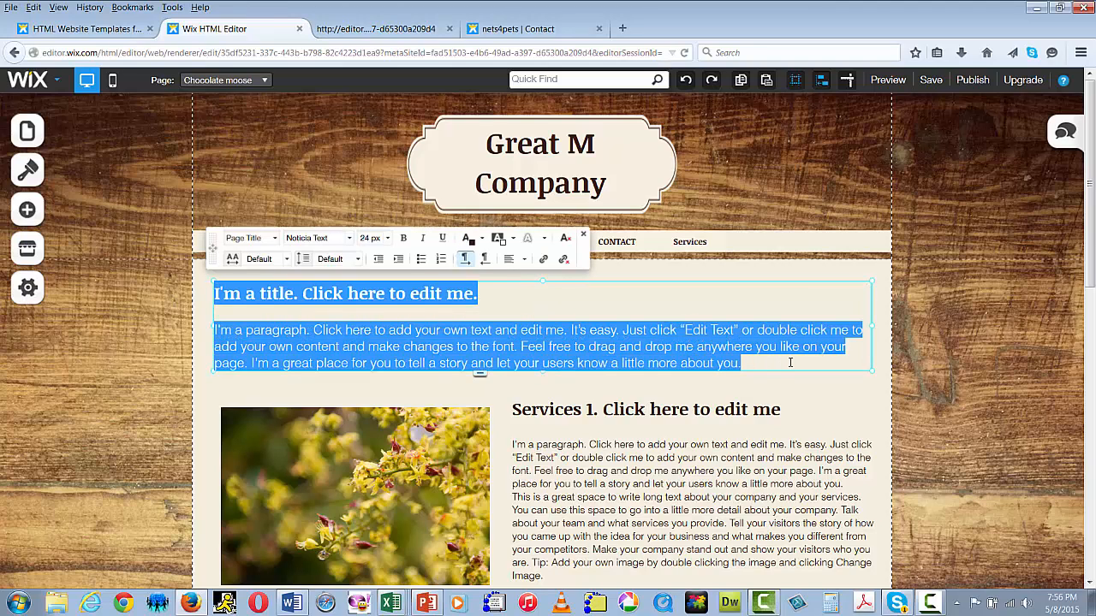
type("The story o")
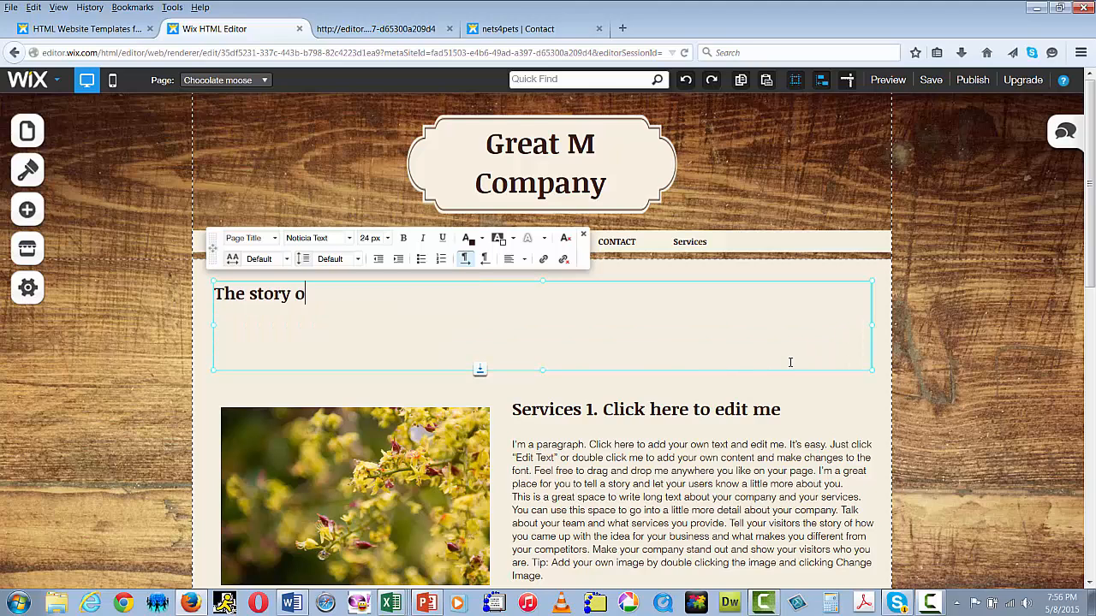
type("f the chocol")
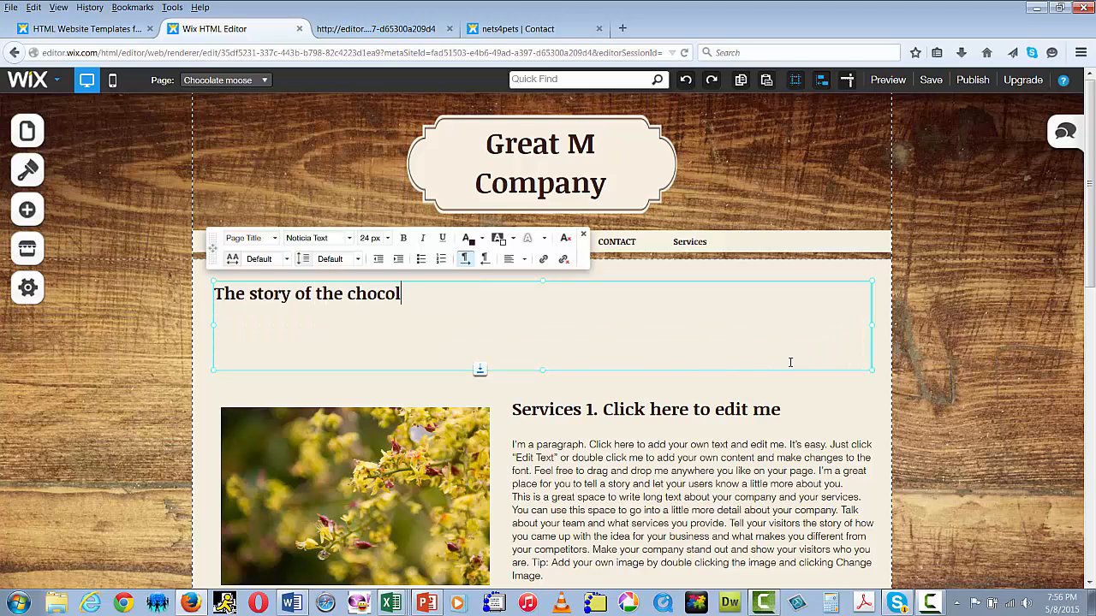
type("ate moose:")
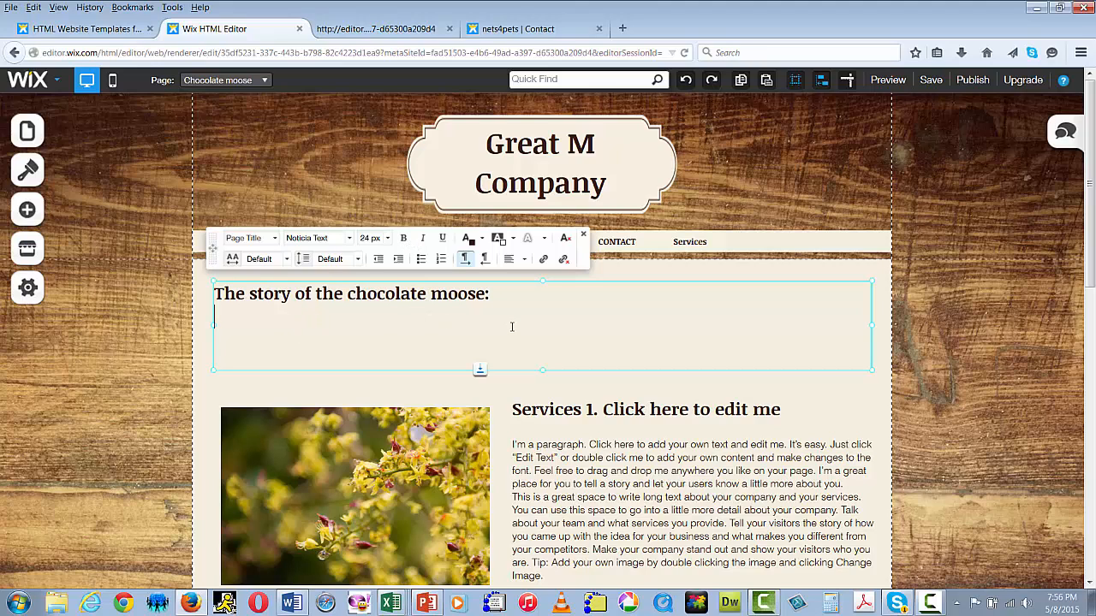
Below the heading, add 14 px text: "The chocolate moose was born somewhere in northern Europe in the 1800's in a small village in the mountains."
left_click(387, 239)
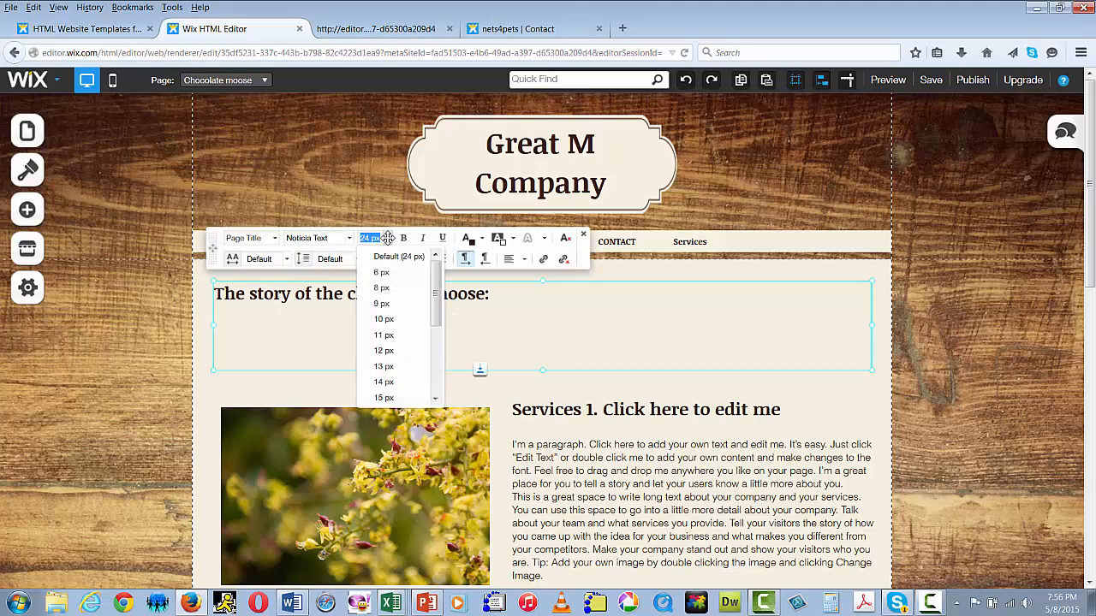
left_click(387, 382)
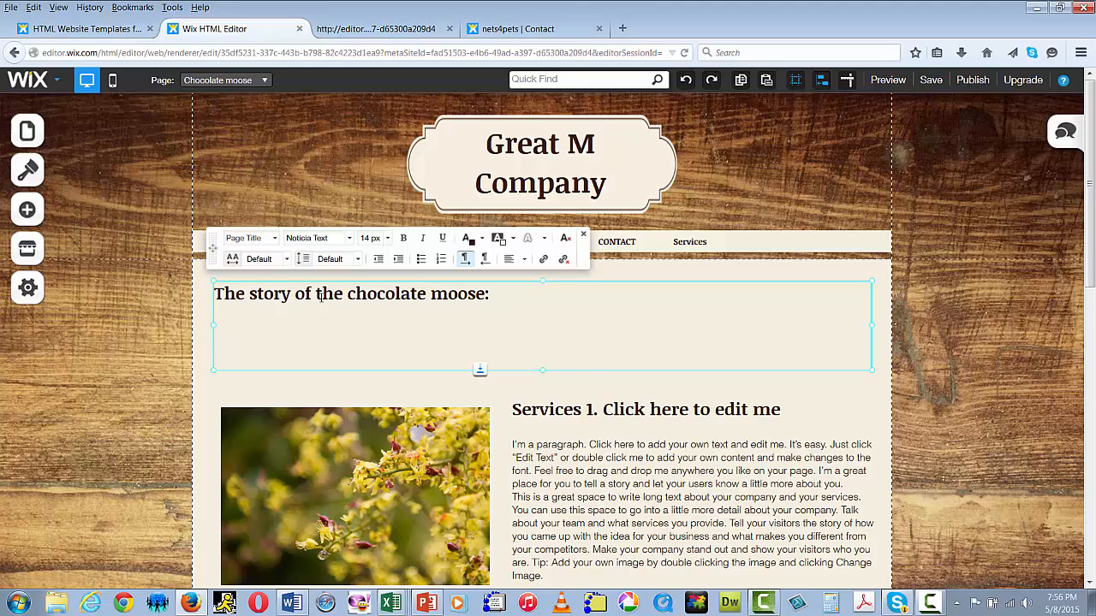
type("chocolate moo")
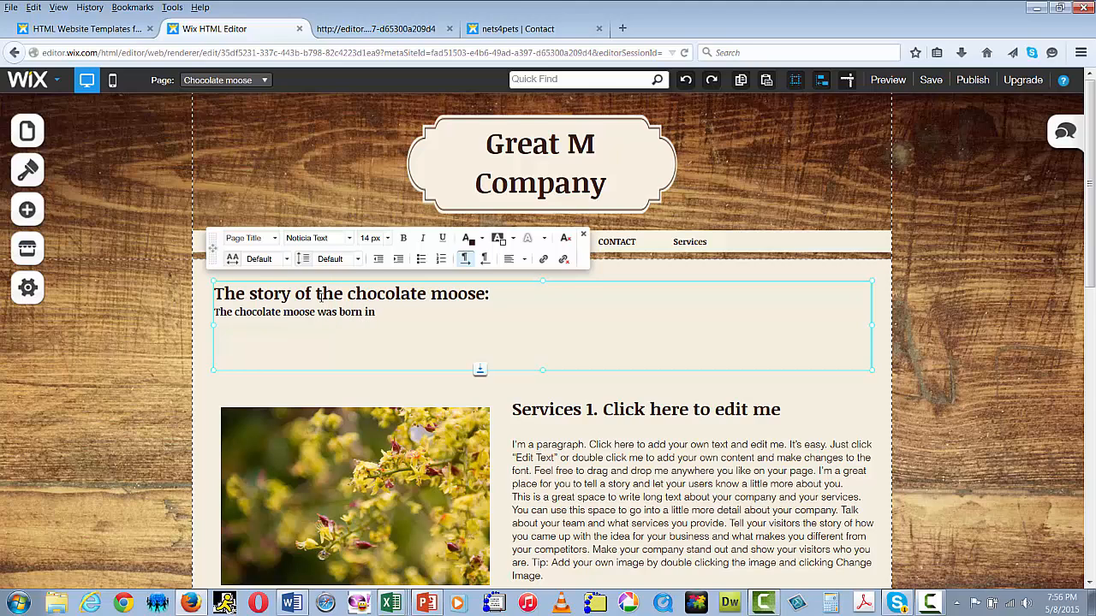
type("se was born somewhere in northern Europe in the 1800's in a small village in")
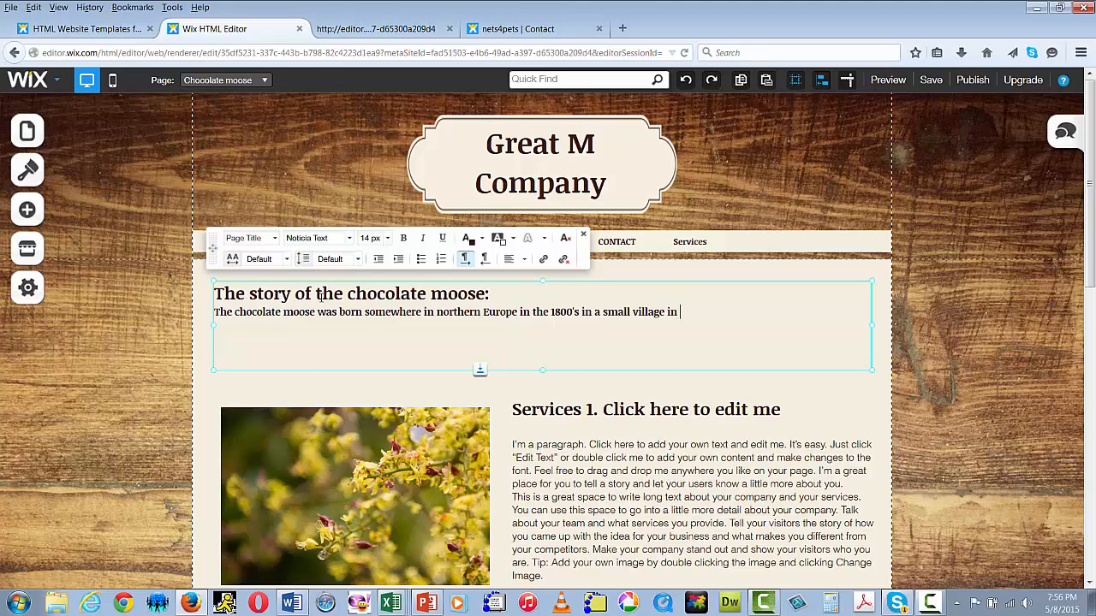
type("the mountaiun")
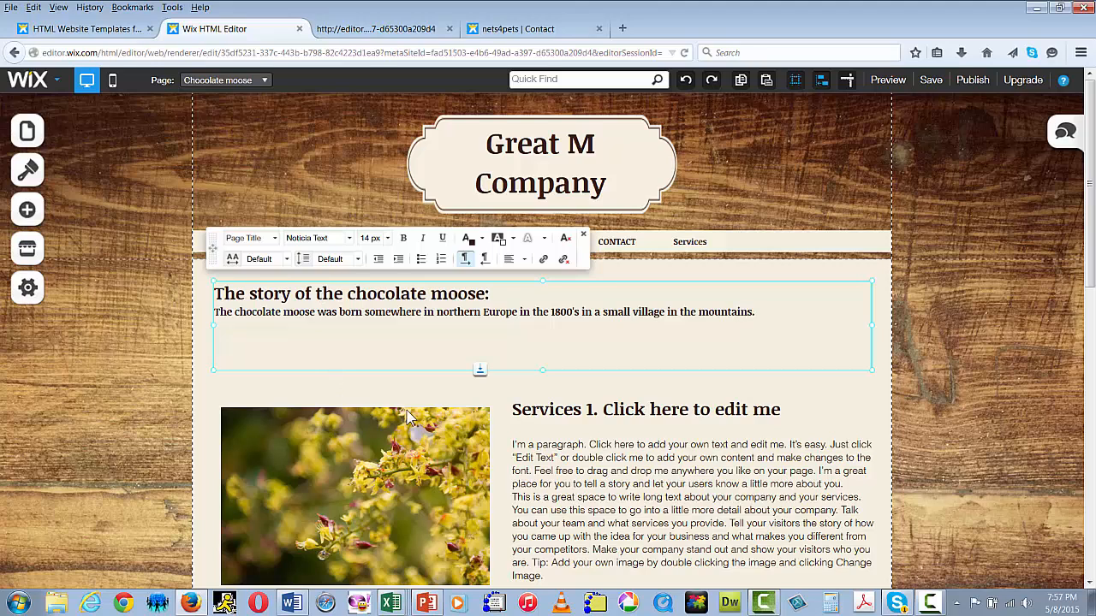
Open the image chooser for the yellow flower picture beside Services 1 and browse the existing images
left_click_drag(1093, 286, 1094, 342)
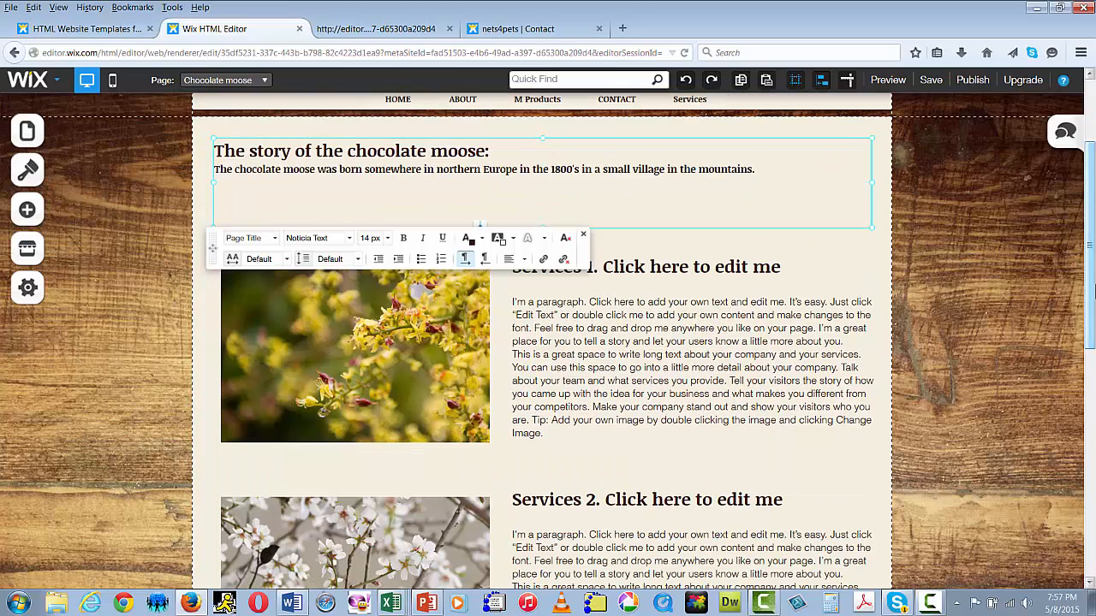
left_click(385, 375)
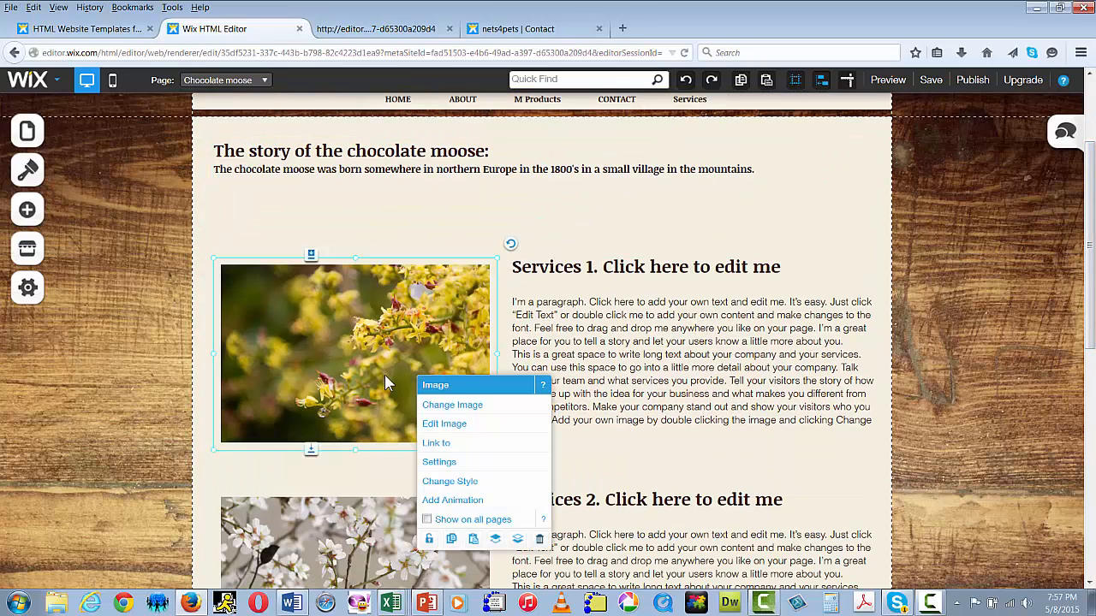
left_click(463, 409)
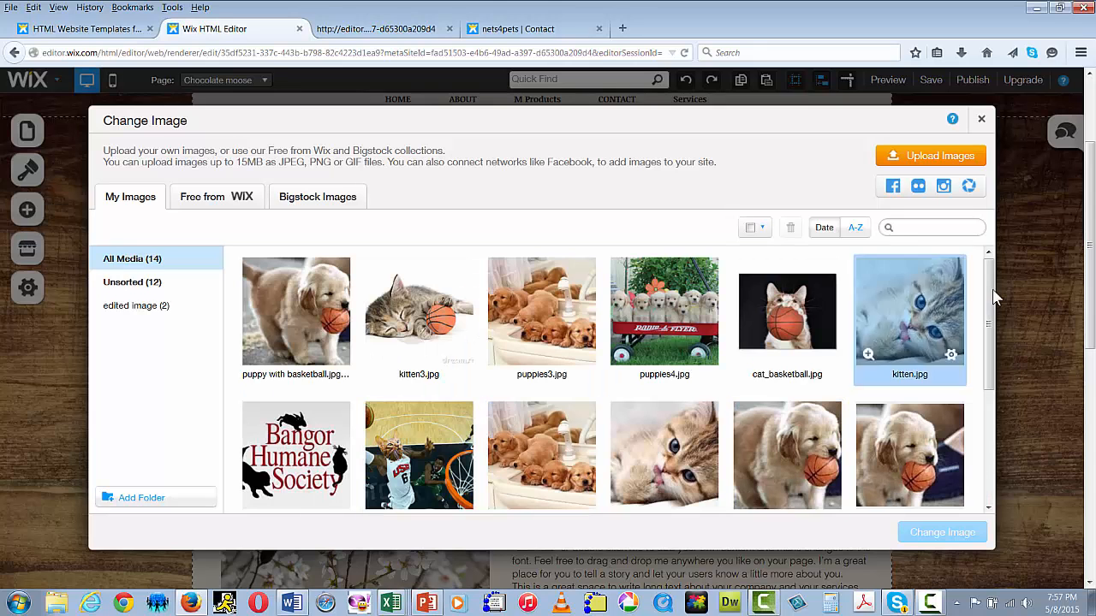
left_click_drag(990, 308, 1006, 262)
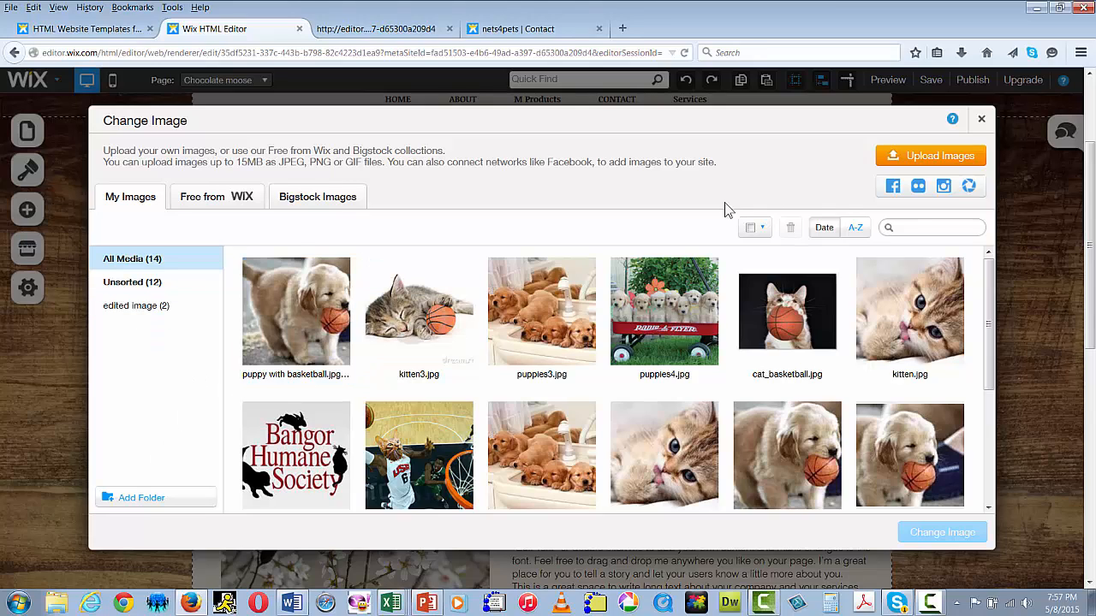
Start an image upload and browse the Pictures folder inside MBS Corps
left_click(921, 160)
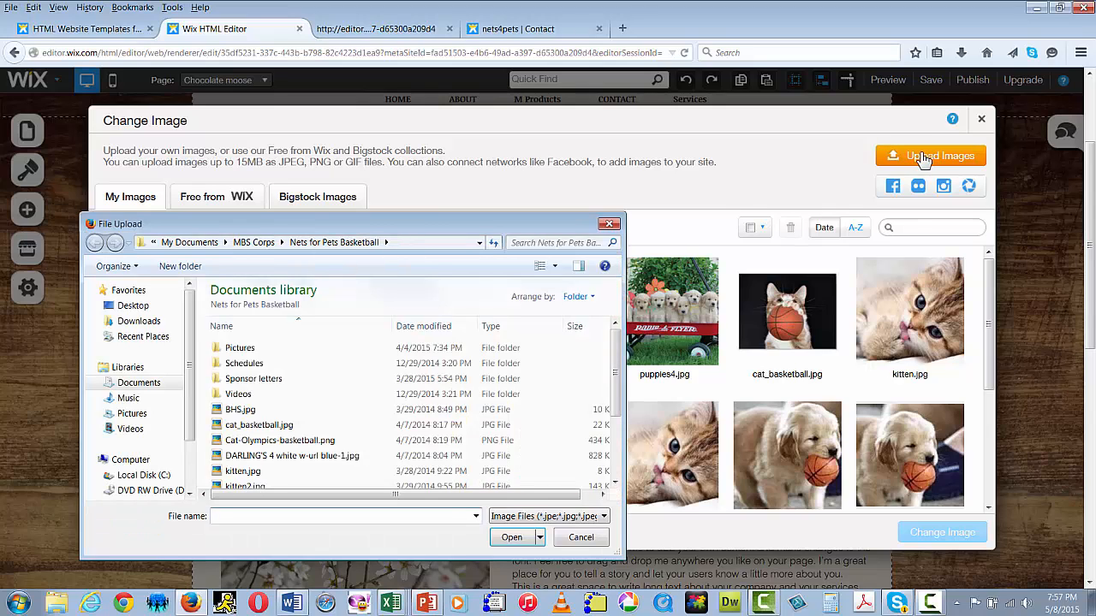
left_click(253, 243)
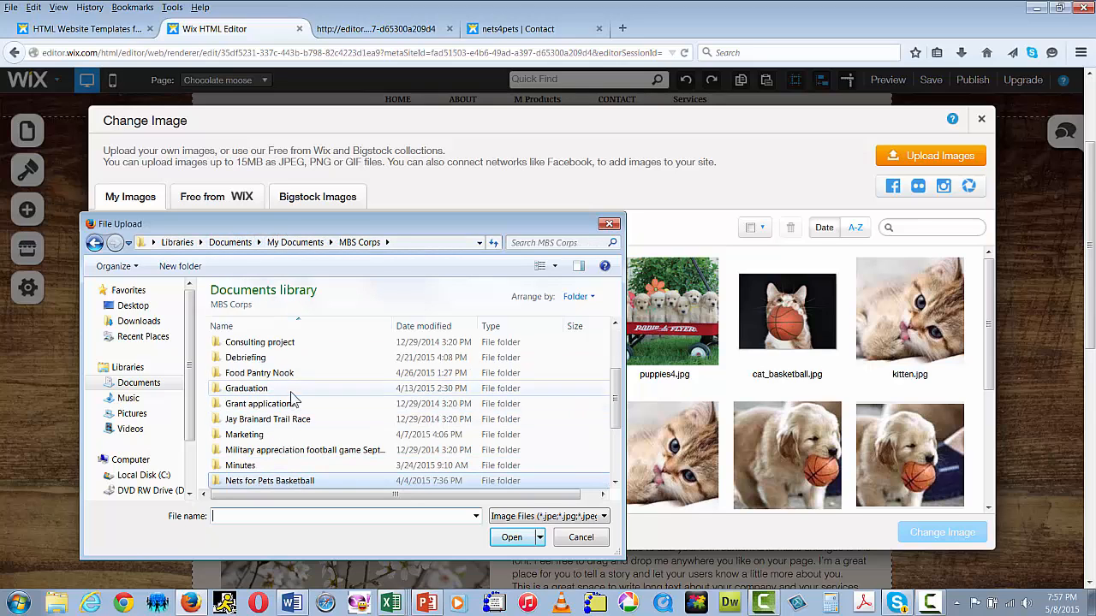
left_click_drag(617, 402, 614, 441)
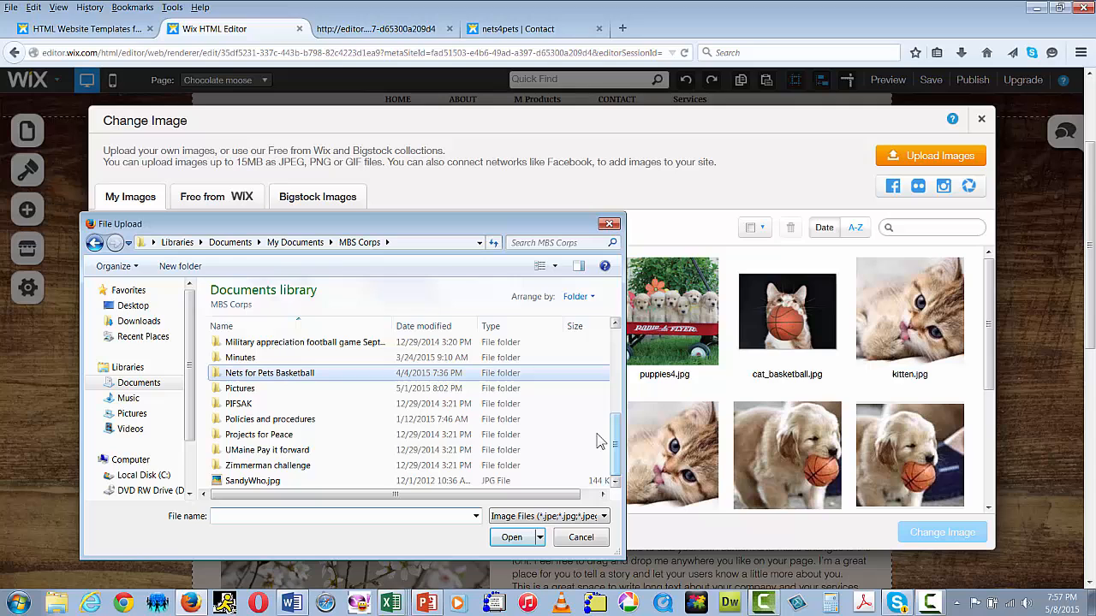
double_click(278, 390)
left_click_drag(617, 343, 623, 462)
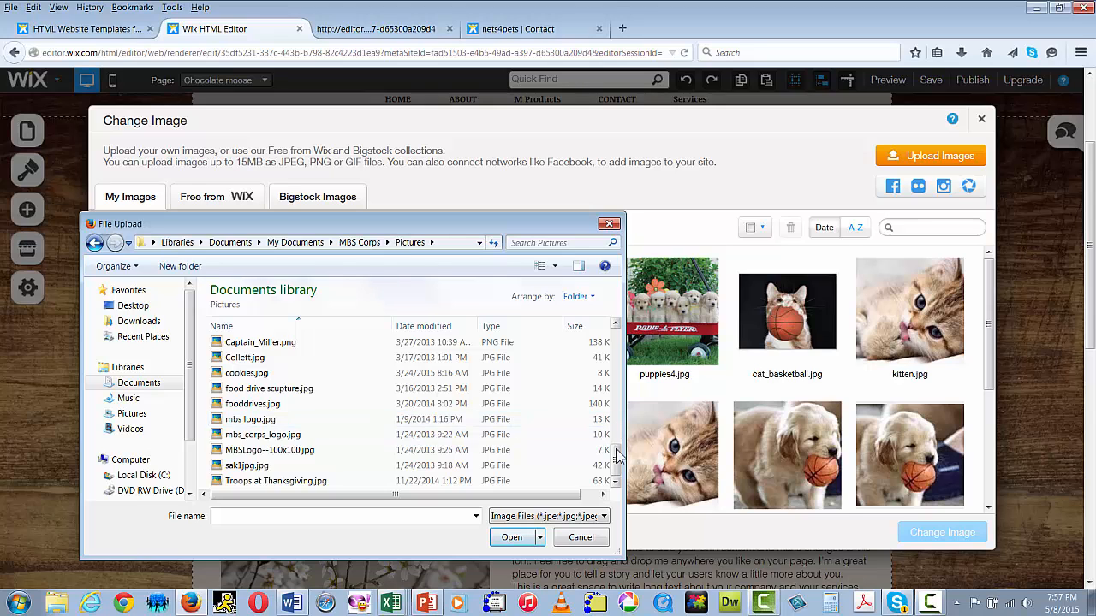
scroll(616, 454, "up", 1)
left_click_drag(617, 453, 617, 412)
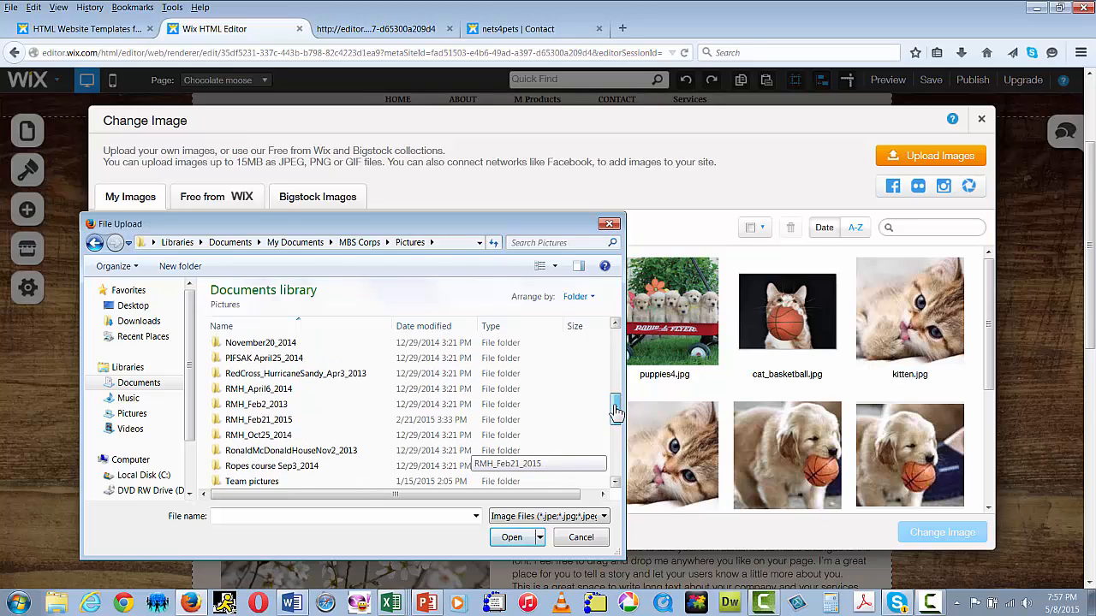
left_click_drag(616, 412, 616, 342)
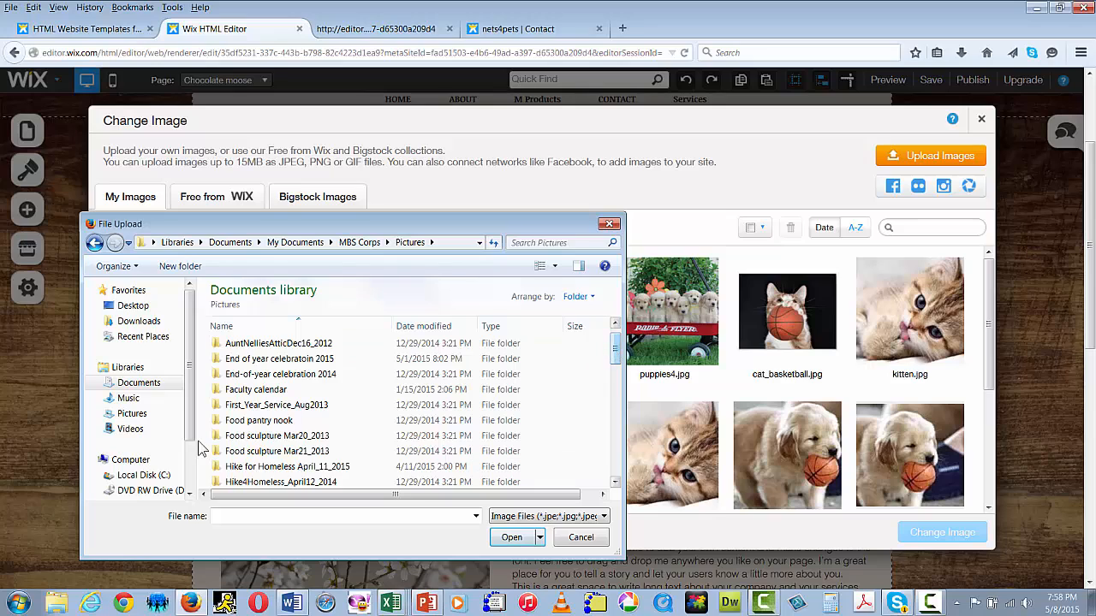
Upload DSC06963.JPG from the Food pantry nook folder and use it as the picture beside Services 1
double_click(268, 422)
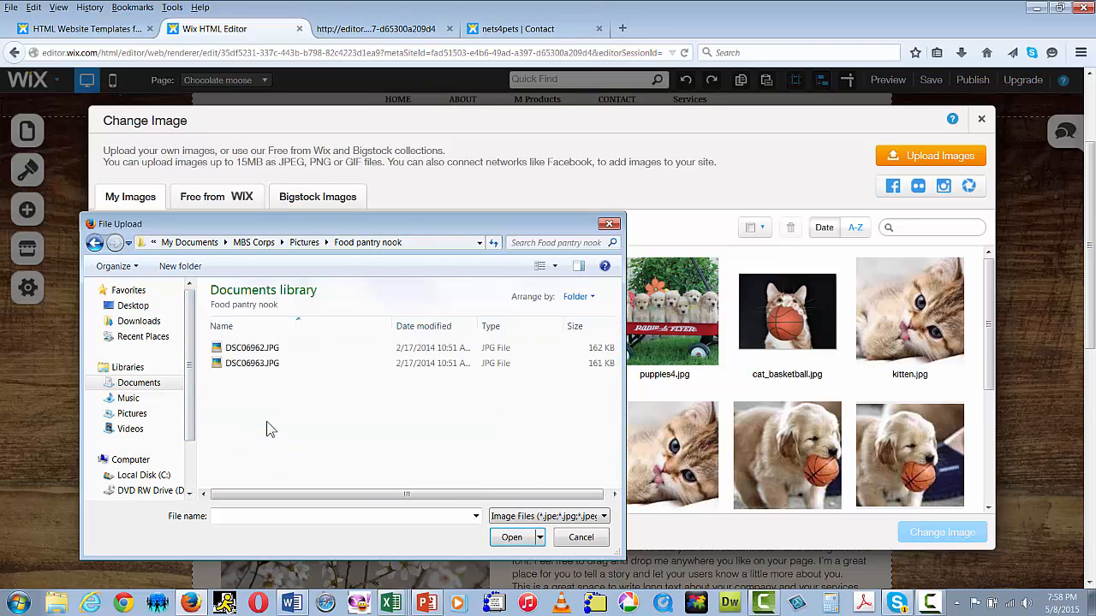
left_click(255, 366)
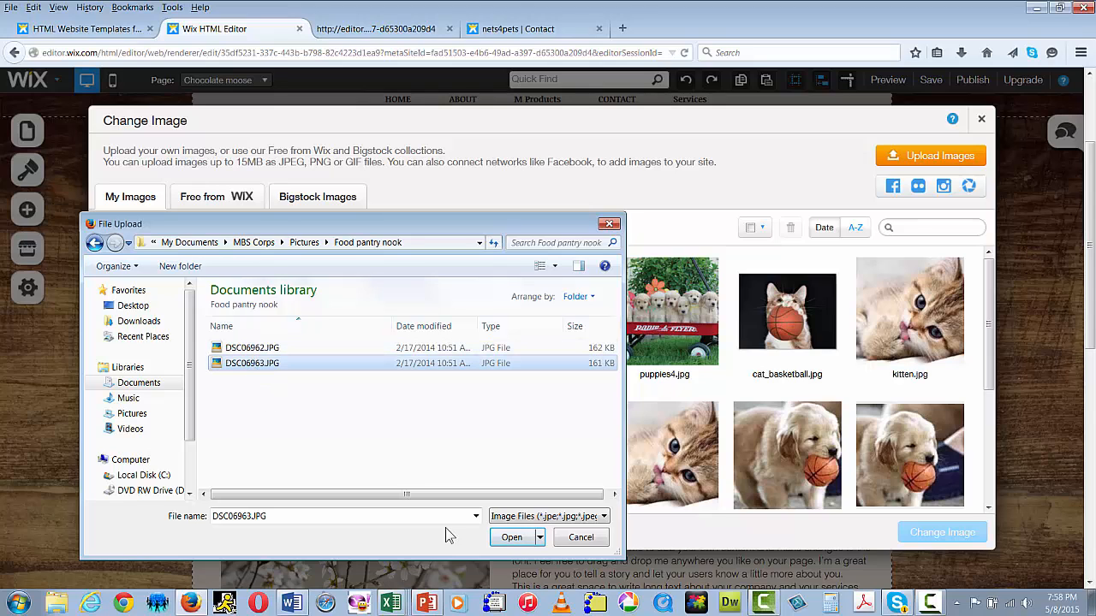
left_click(512, 538)
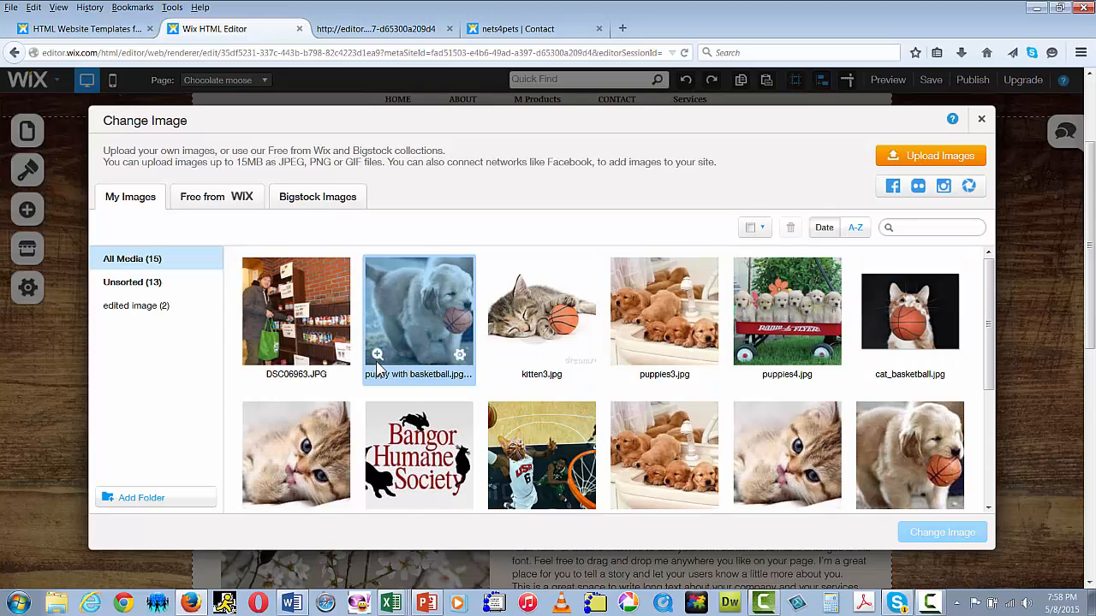
double_click(300, 339)
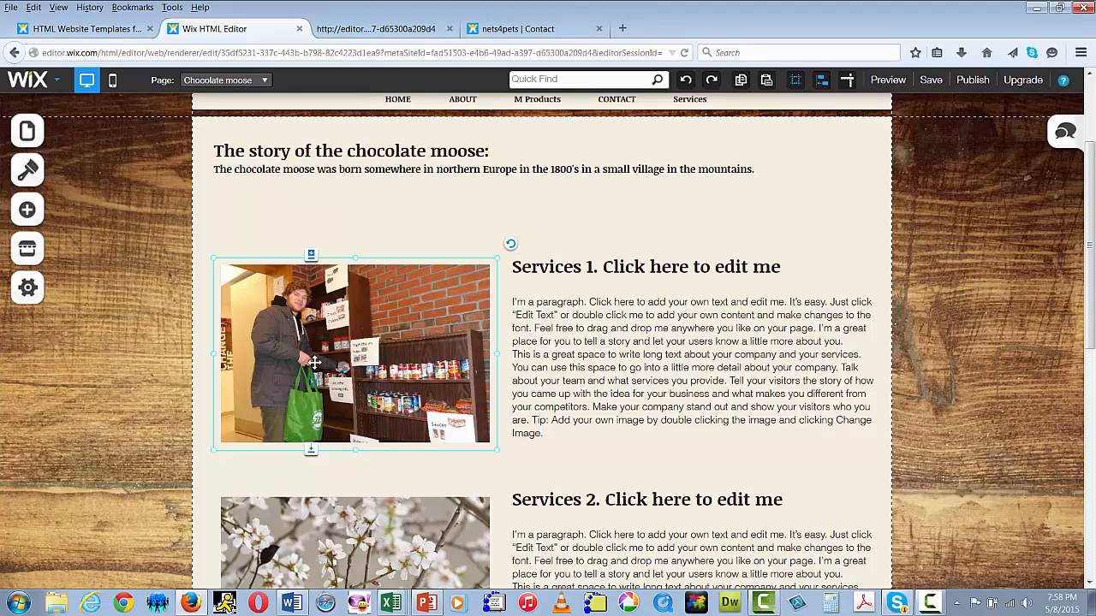
Look over the whole Chocolate moose page, then save the site and dismiss the save notice
left_click(575, 272)
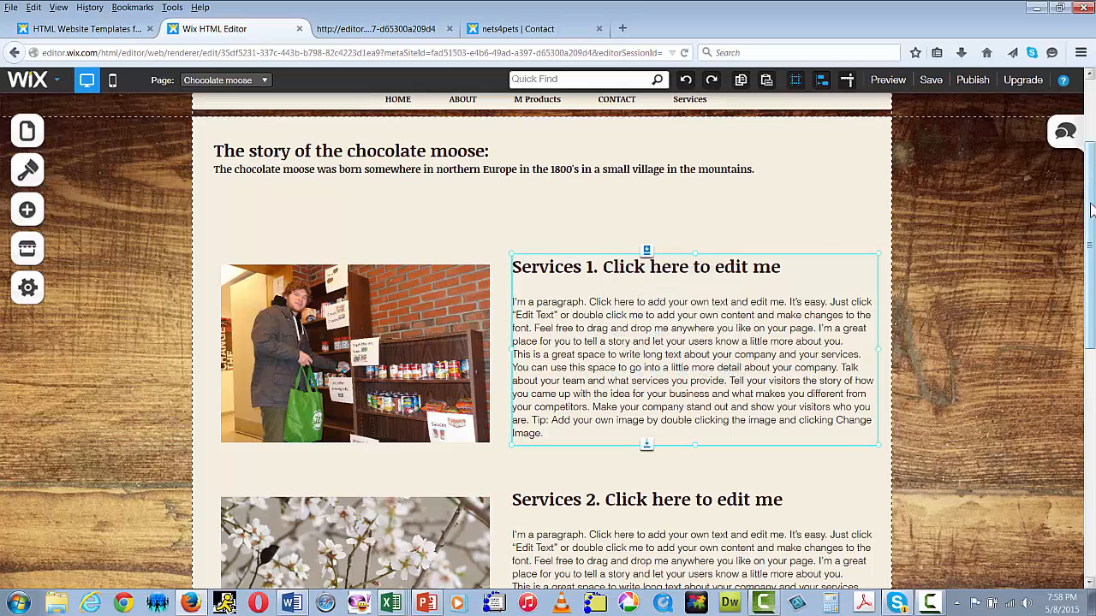
scroll(1091, 211, "down", 8)
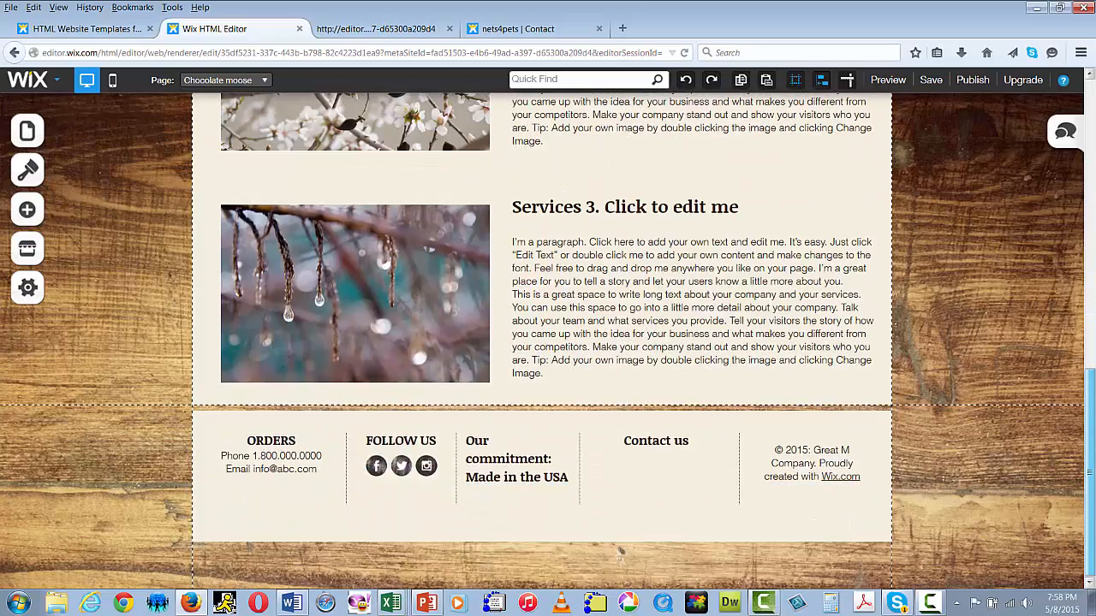
scroll(1090, 151, "up", 8)
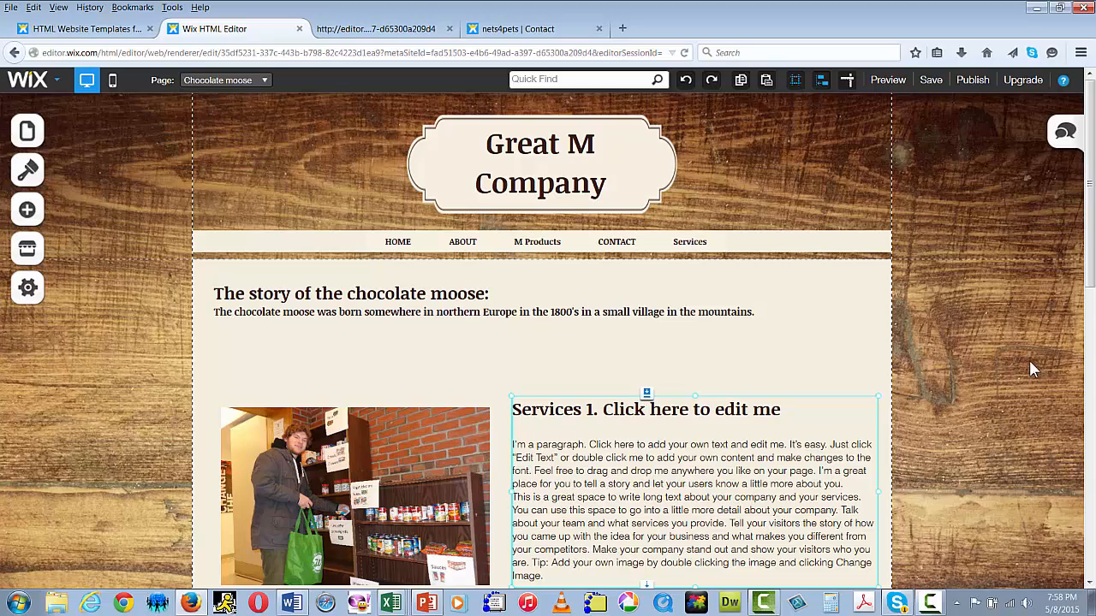
left_click(930, 81)
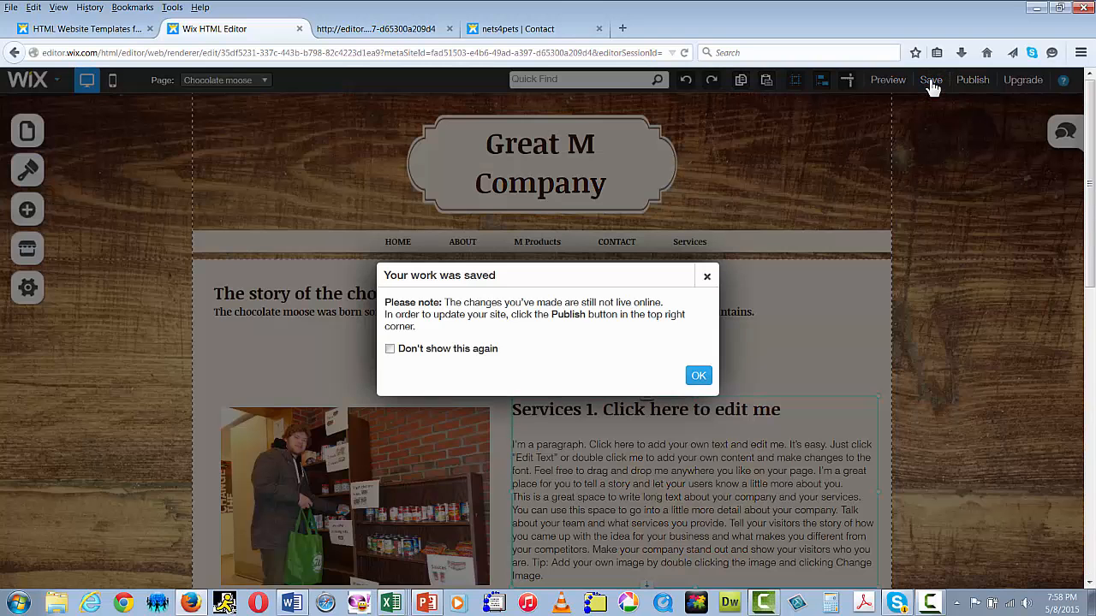
left_click(699, 375)
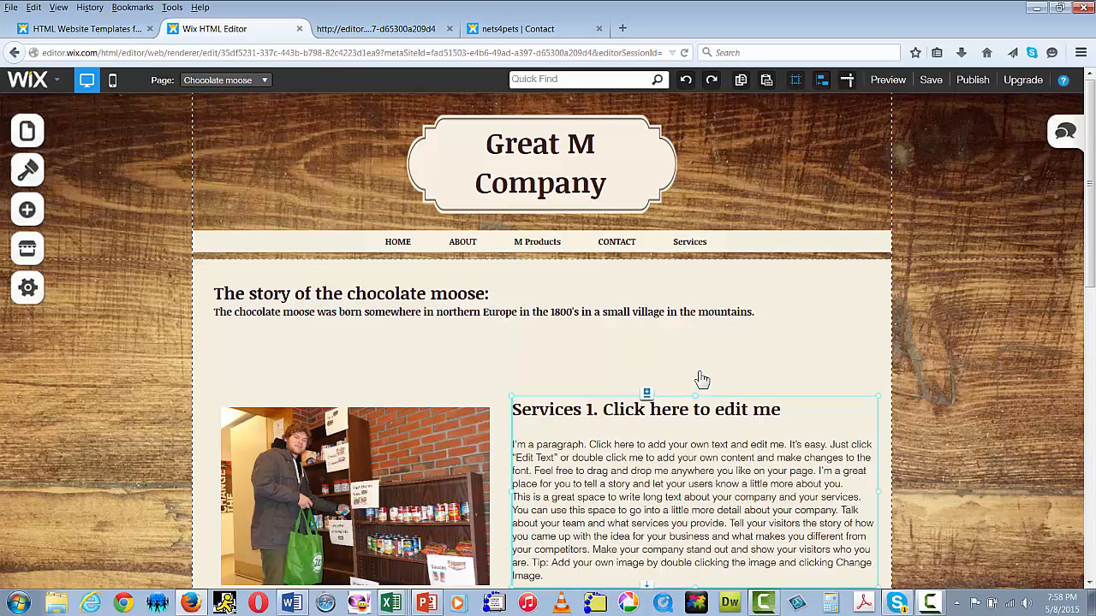
Change the page background to the pale yellow pattern with small geometric shapes
left_click(55, 168)
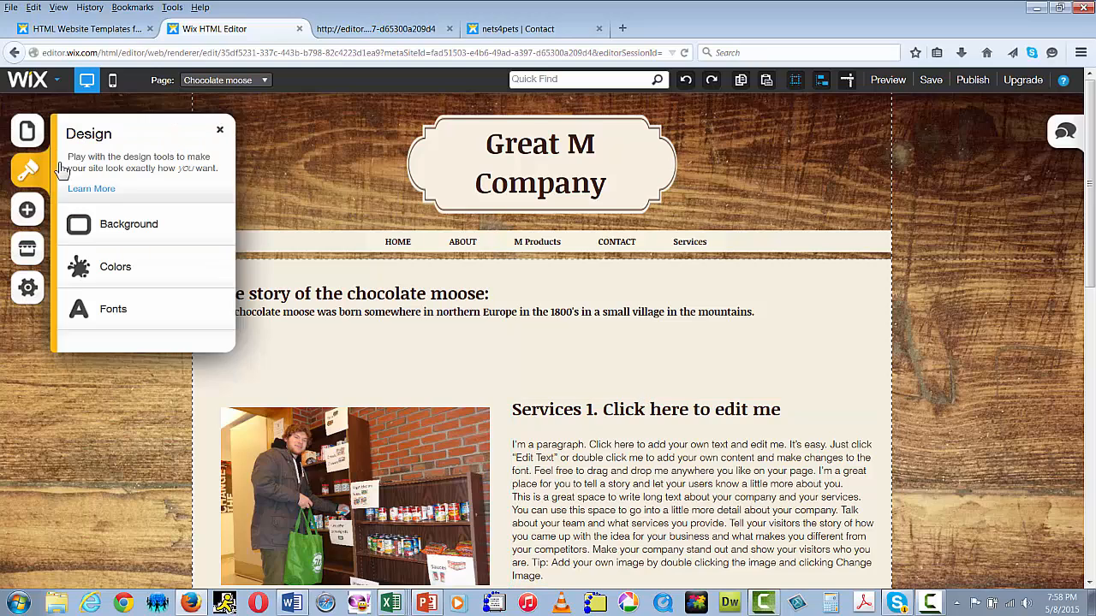
left_click(122, 226)
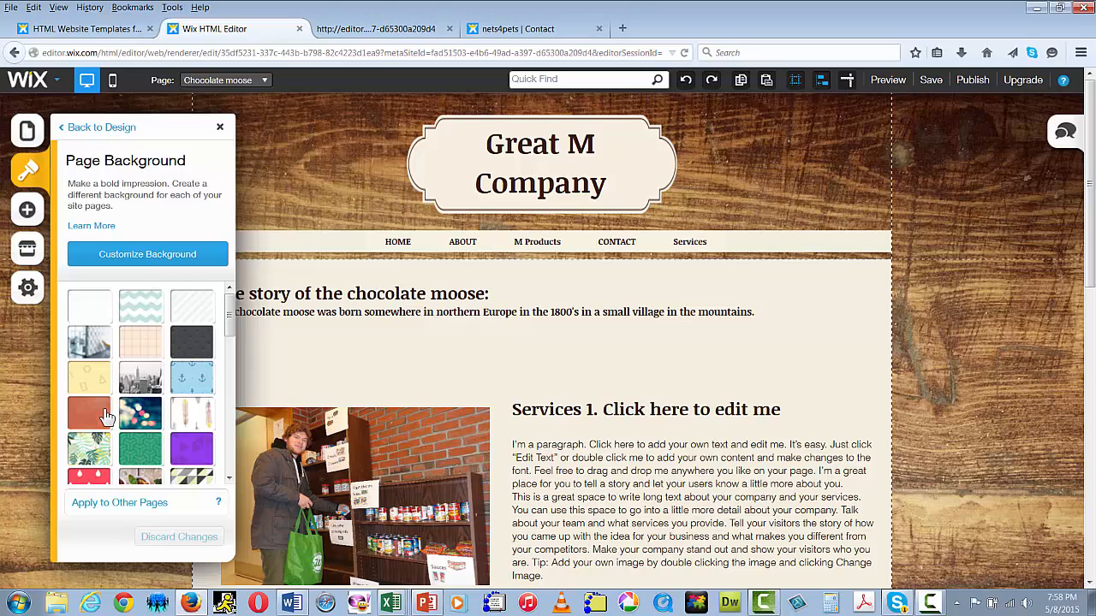
left_click(89, 378)
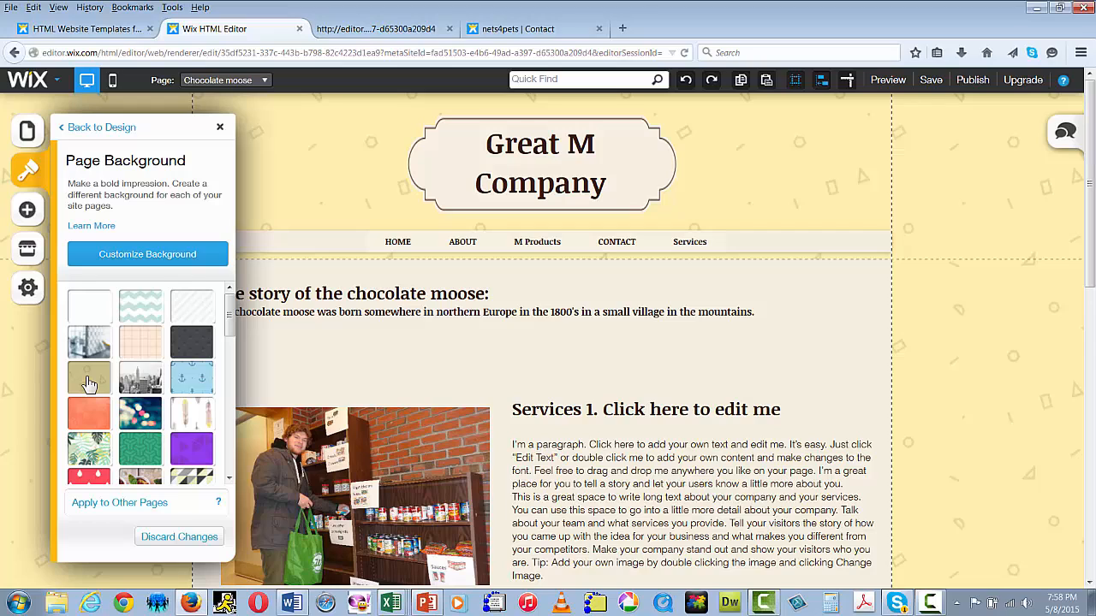
double_click(314, 350)
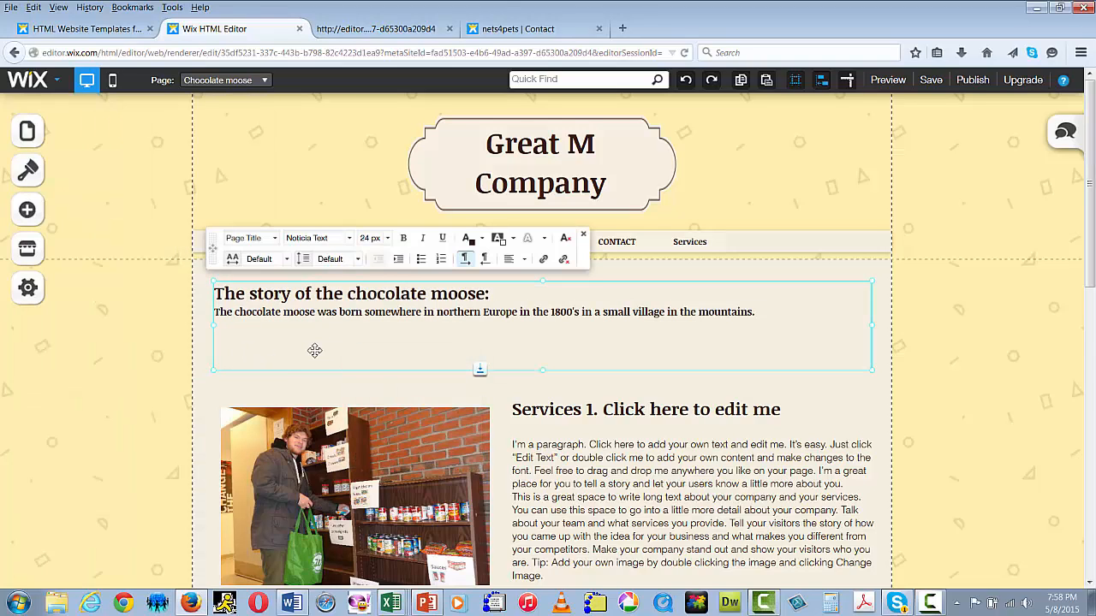
left_click(316, 392)
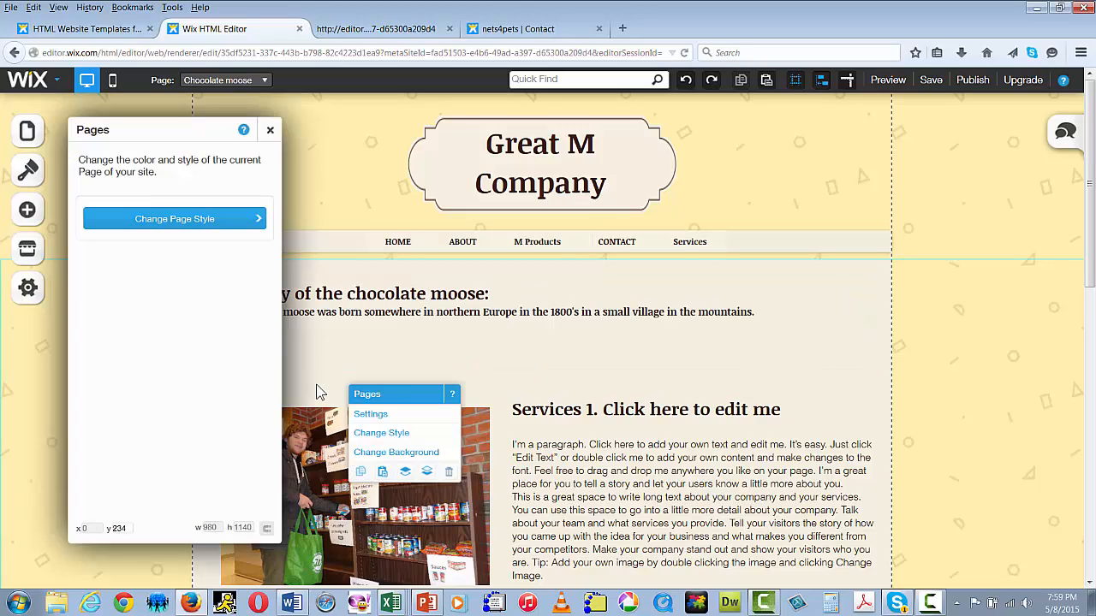
left_click(390, 453)
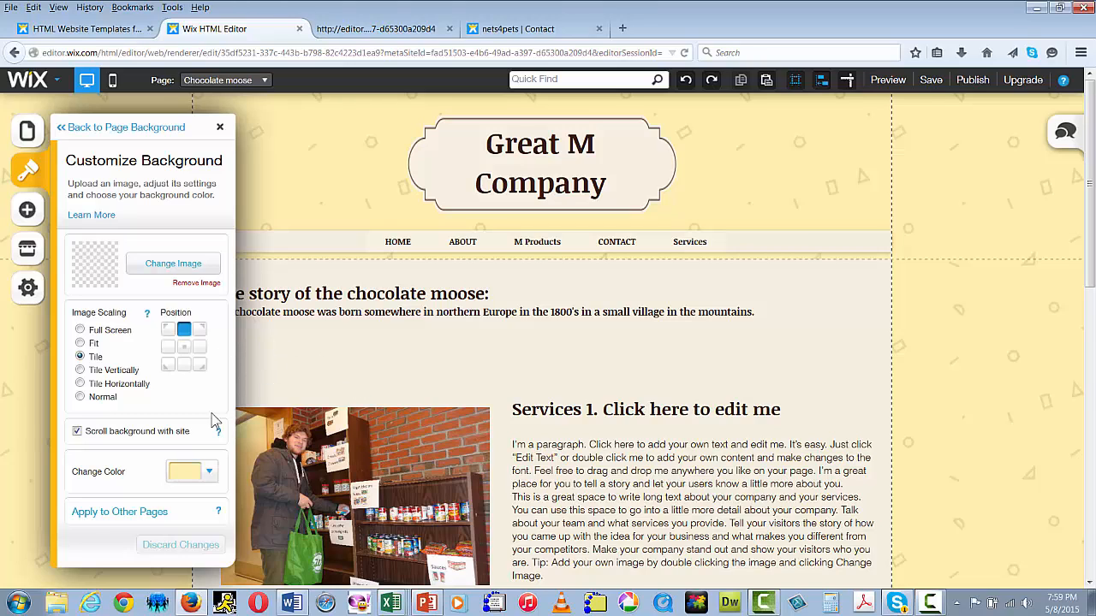
left_click(267, 359)
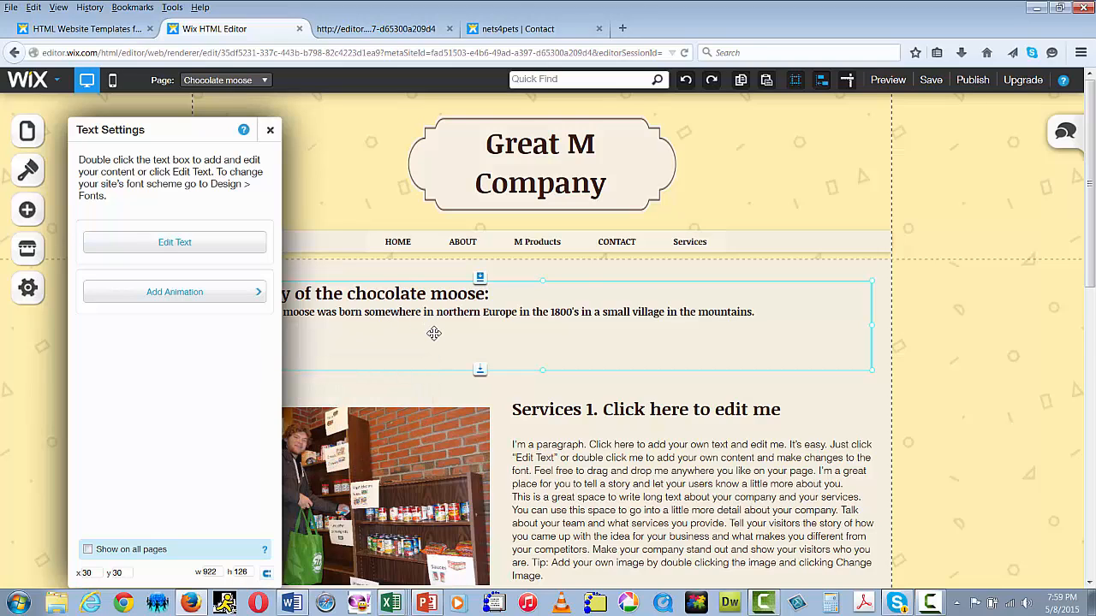
double_click(434, 333)
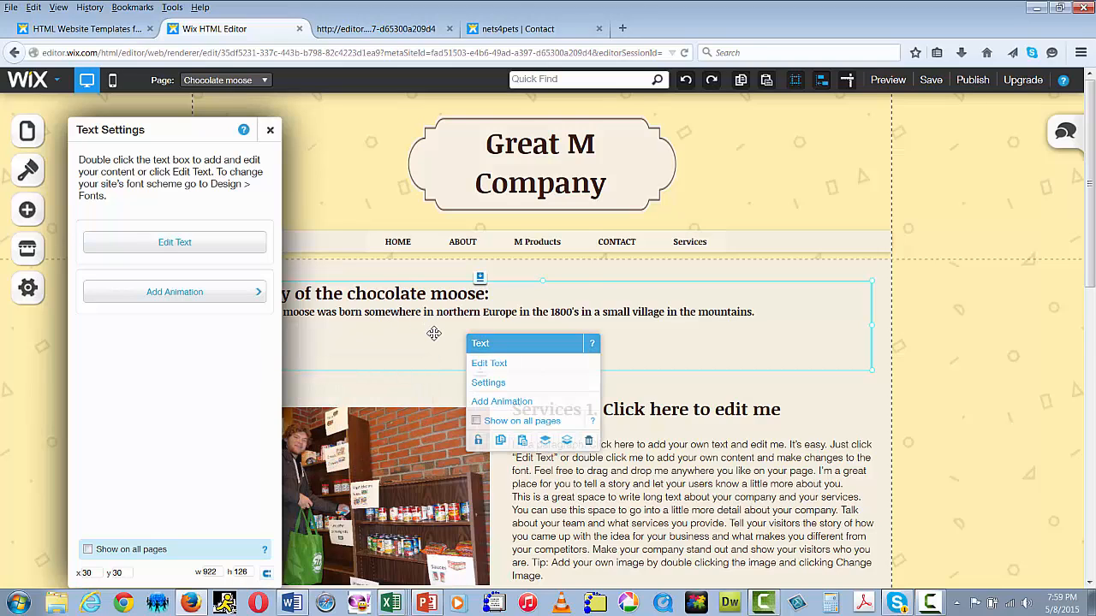
left_click(269, 129)
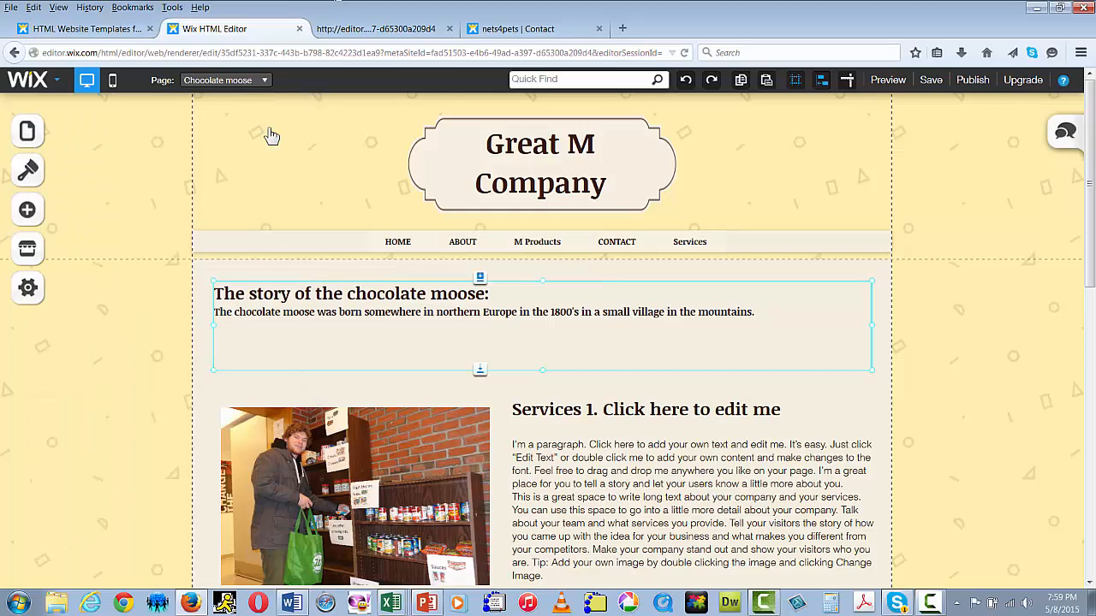
Apply the "Licorice Allsorts In Blue" color palette to the site and close the design settings
left_click(30, 169)
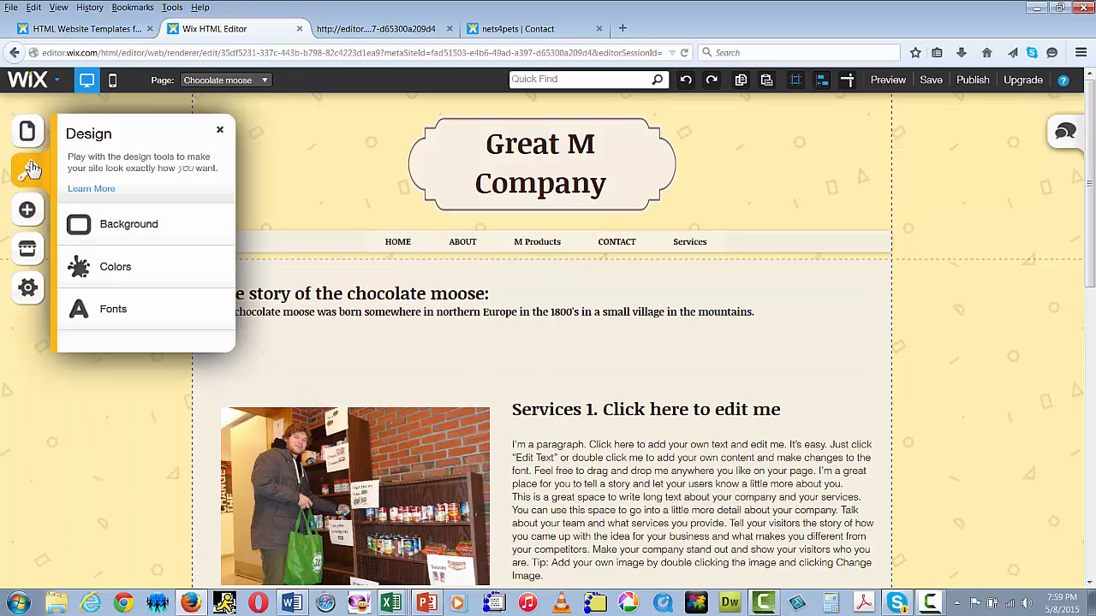
left_click(115, 278)
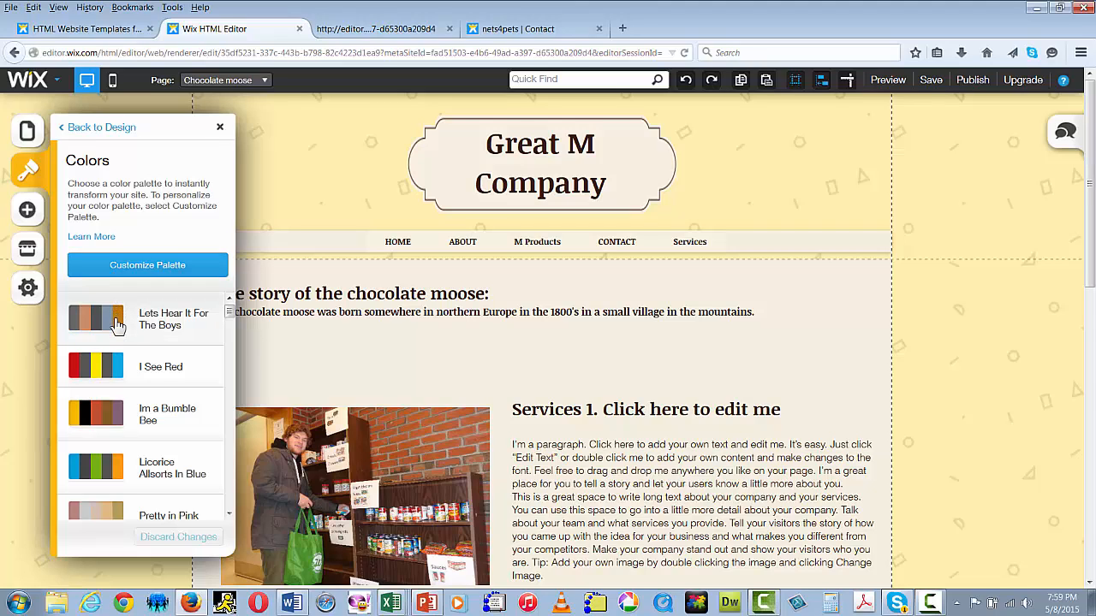
left_click(114, 469)
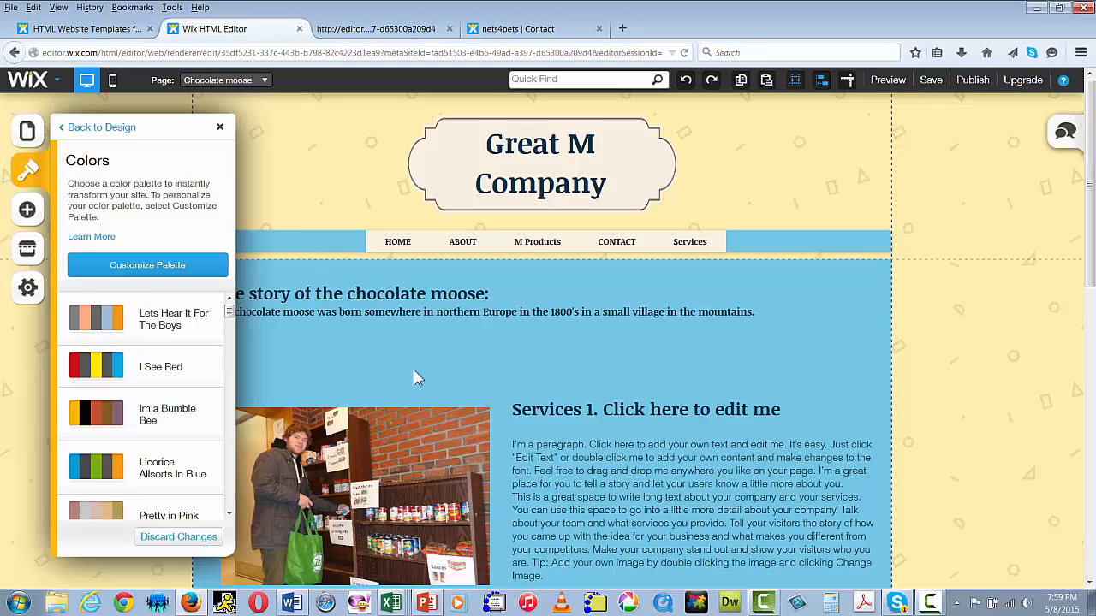
left_click(313, 201)
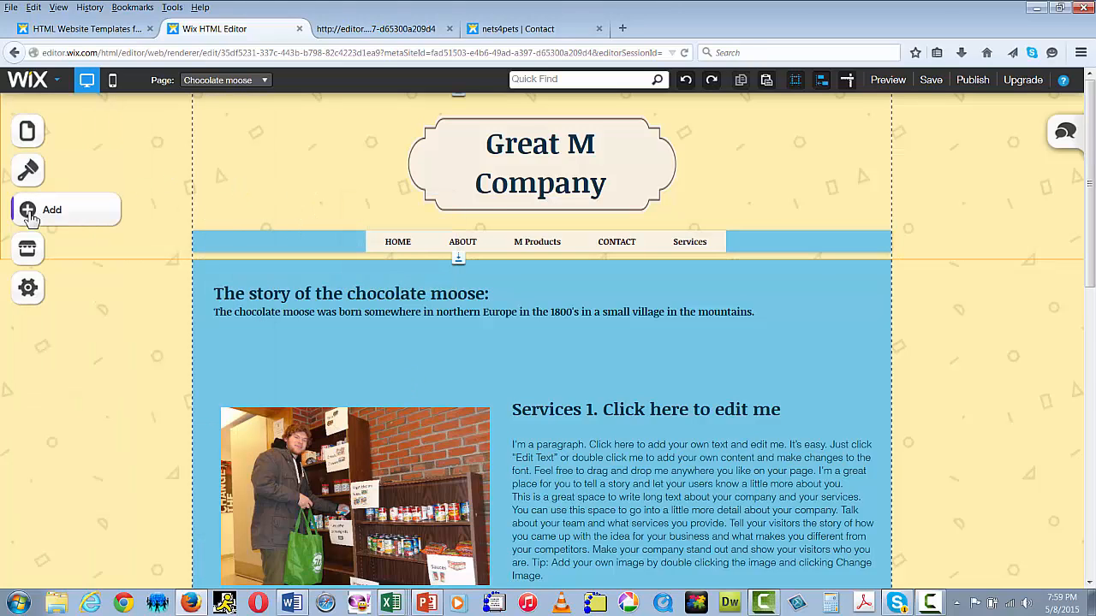
Browse the element categories that can be added to the site and show the available apps
left_click(55, 211)
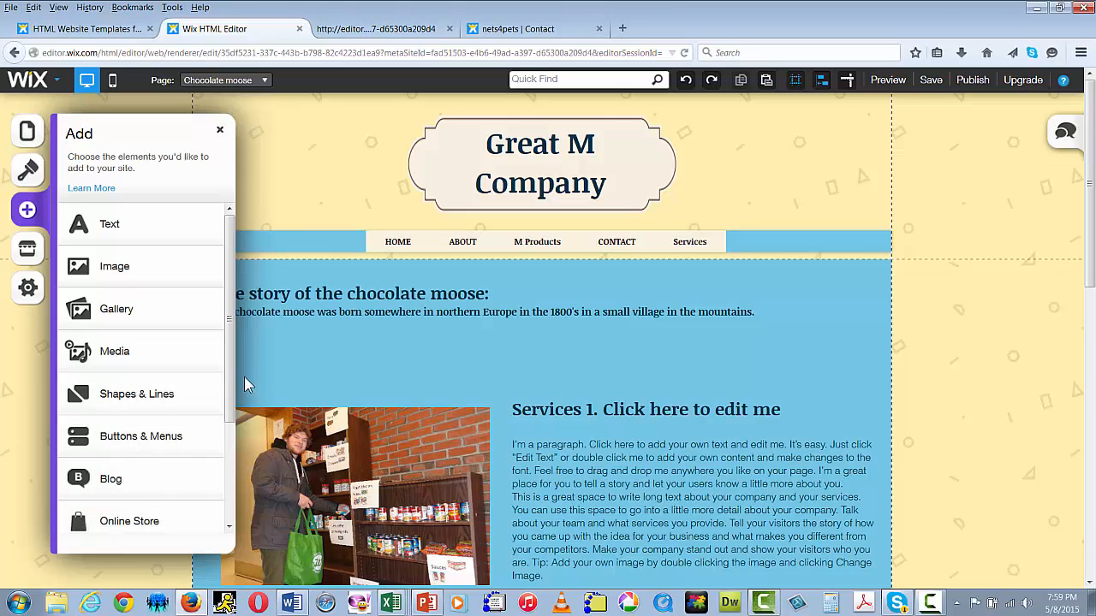
left_click_drag(230, 388, 231, 484)
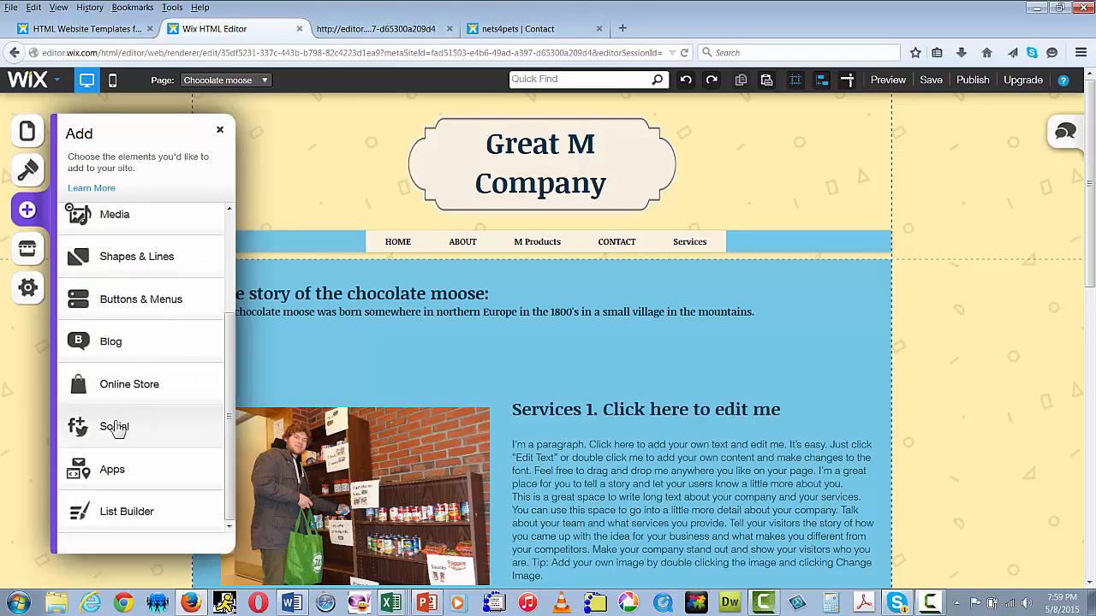
left_click(116, 475)
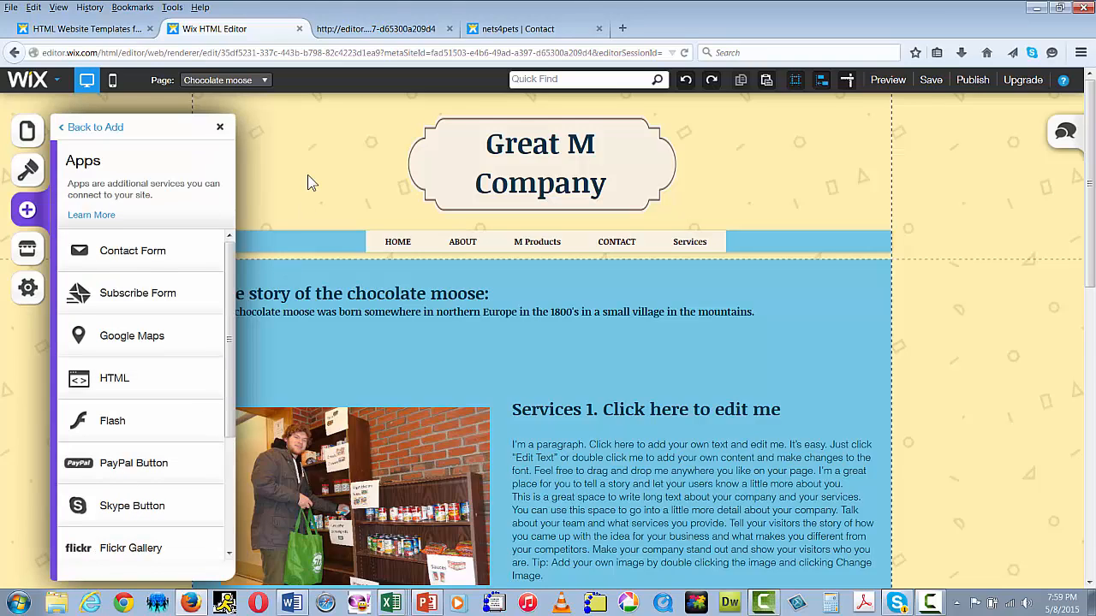
Close the apps list, look over the featured apps in the Wix App Market, and close the market
left_click(220, 127)
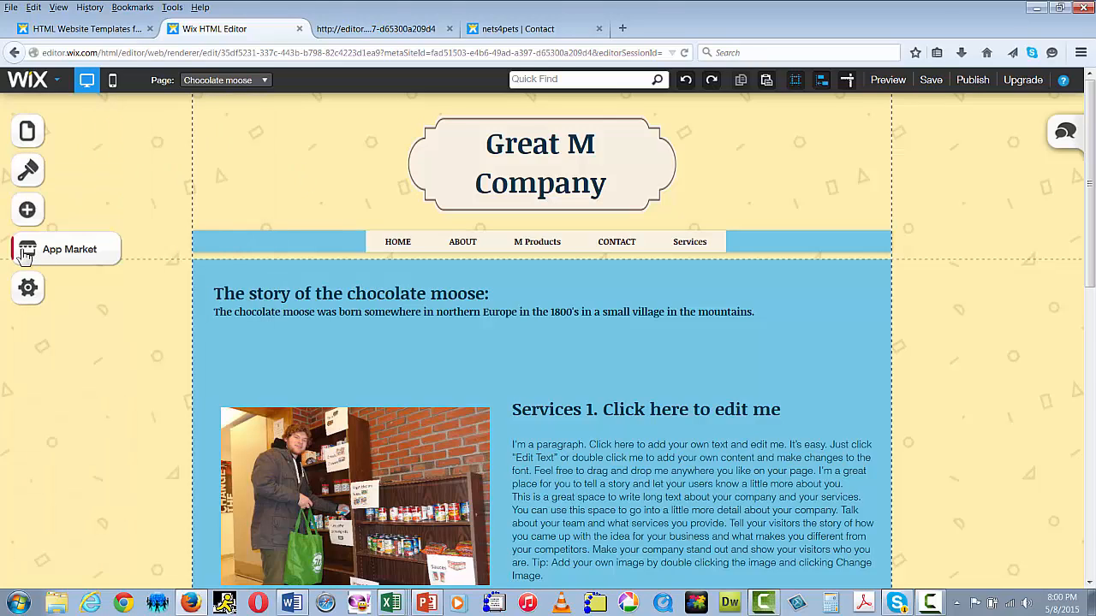
left_click(58, 251)
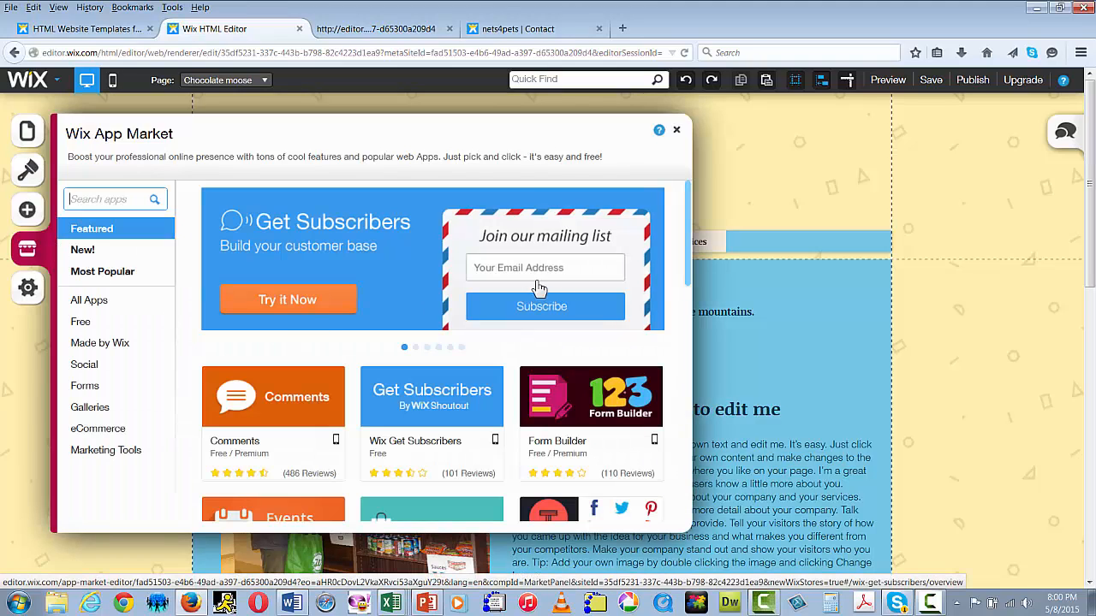
left_click_drag(689, 244, 712, 224)
left_click(675, 133)
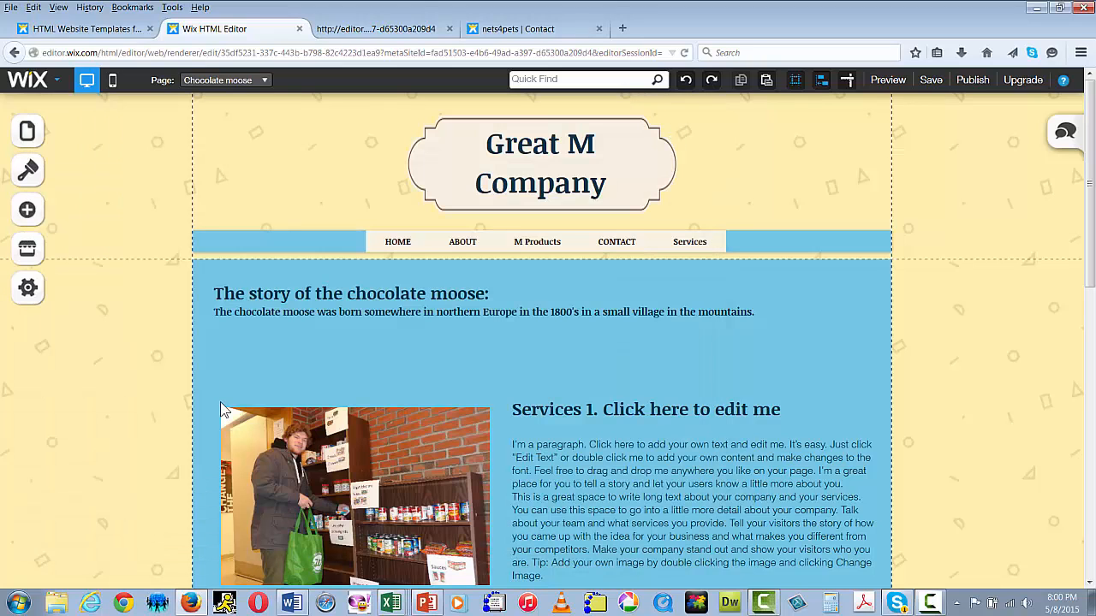
Review the site's Social Settings, Statistics and Favicon options, and close the site settings
left_click(49, 290)
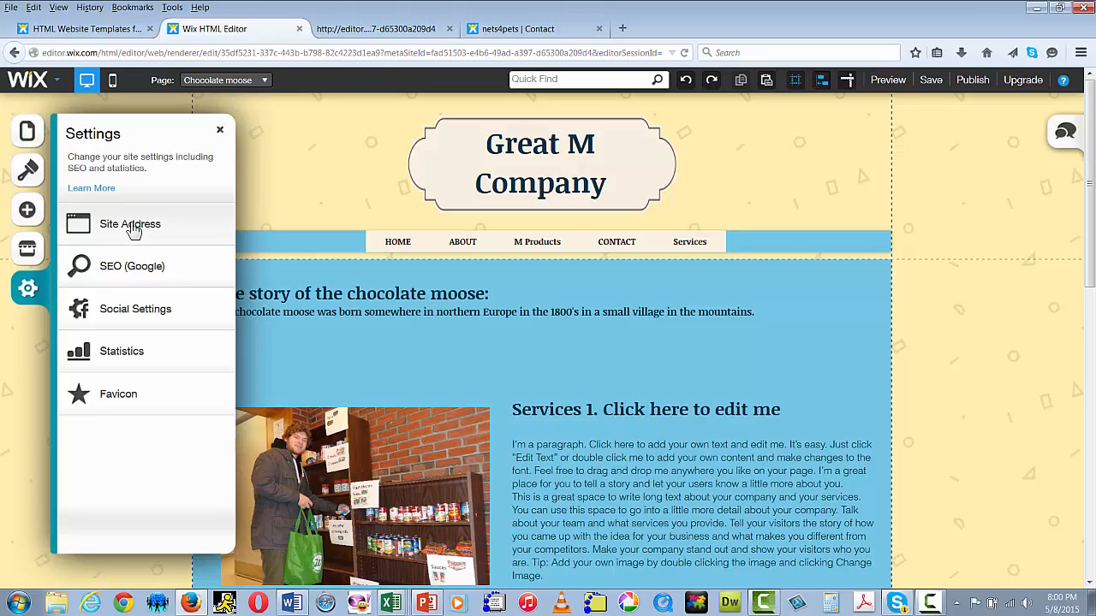
left_click(142, 313)
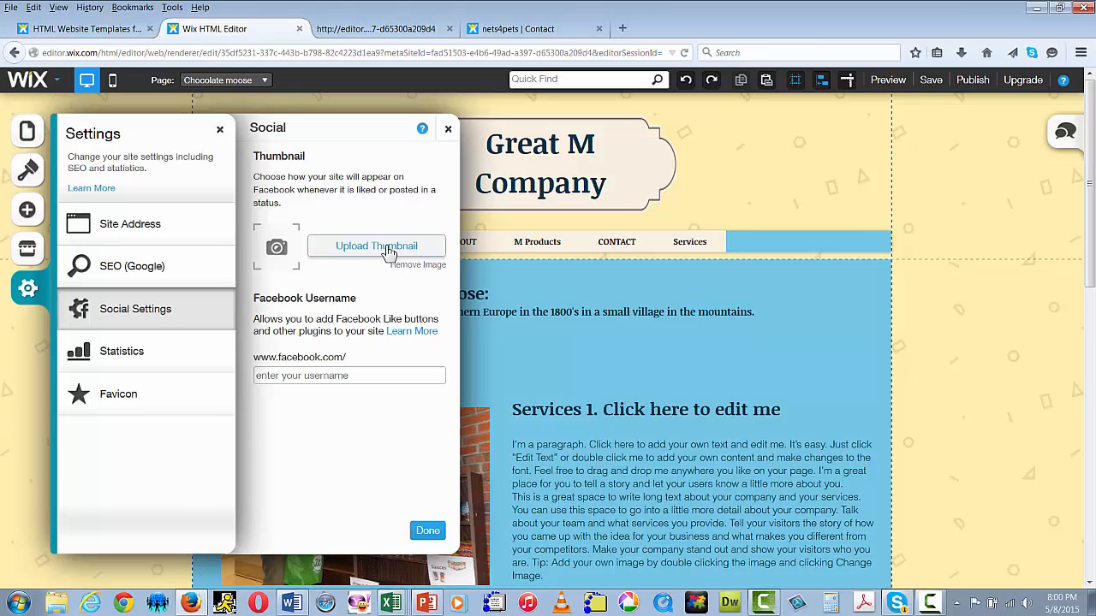
left_click(117, 362)
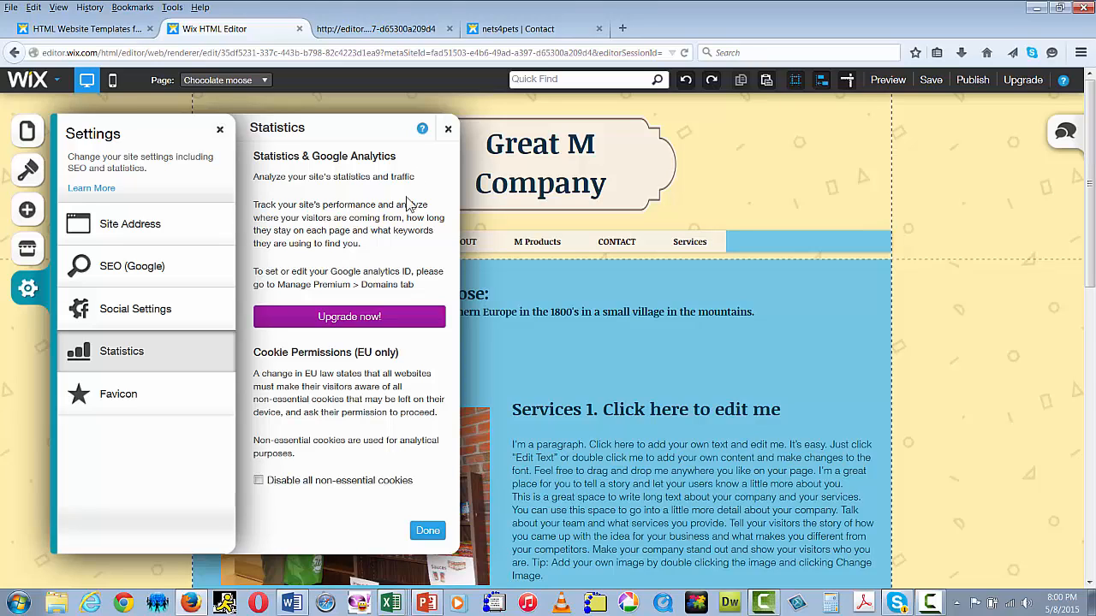
left_click(448, 132)
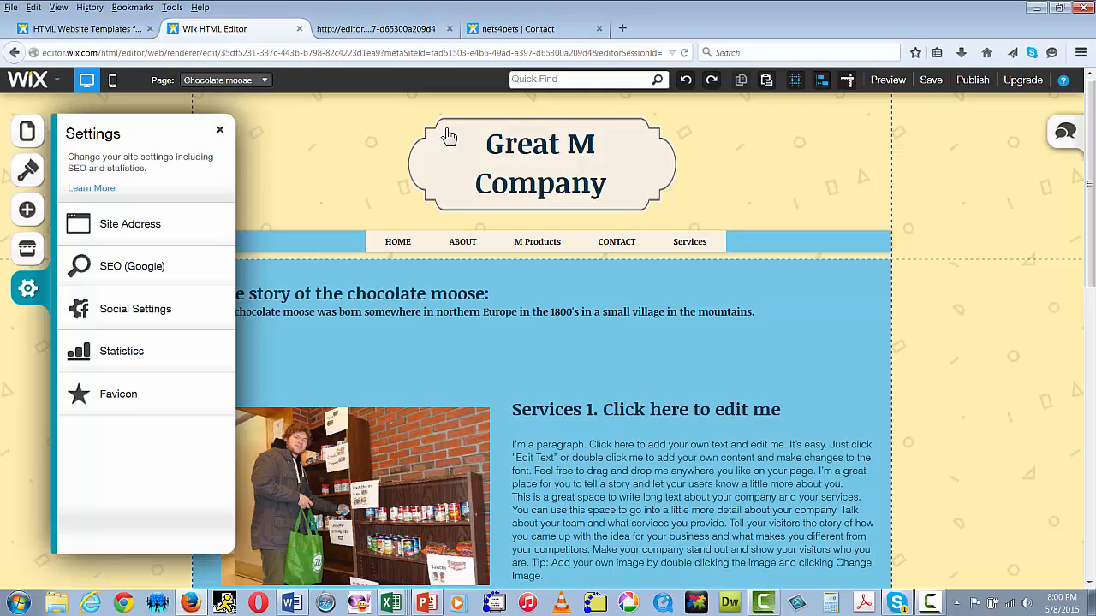
left_click(118, 403)
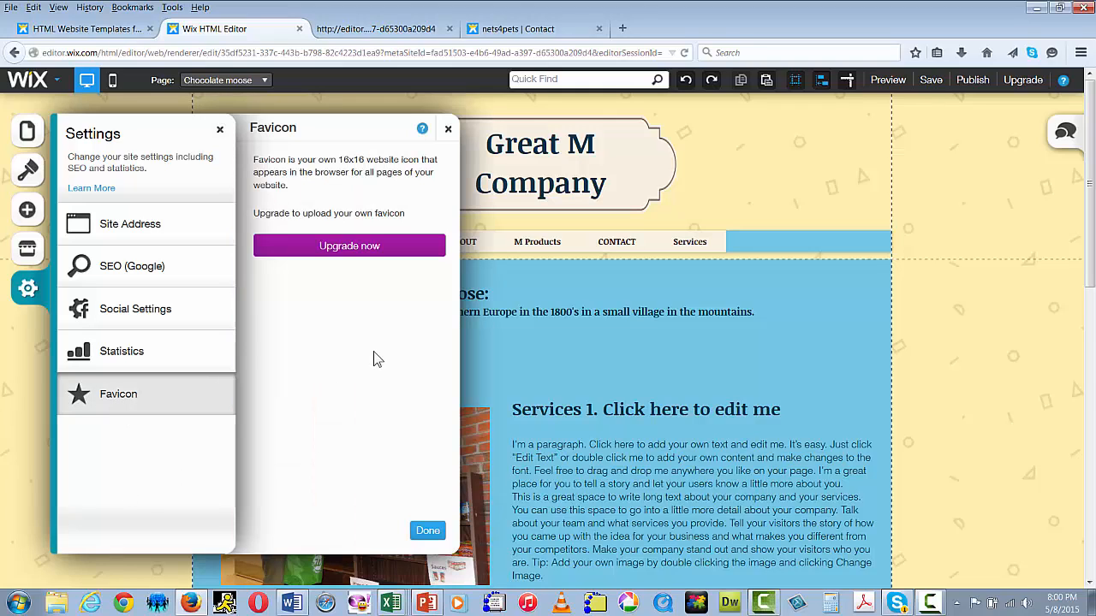
left_click(447, 129)
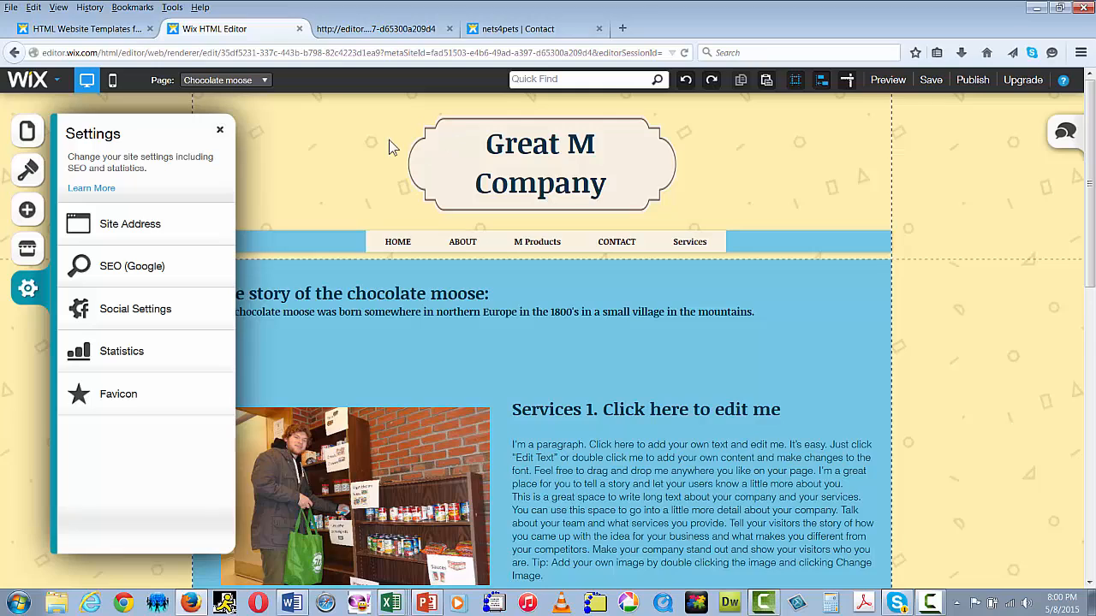
left_click(316, 157)
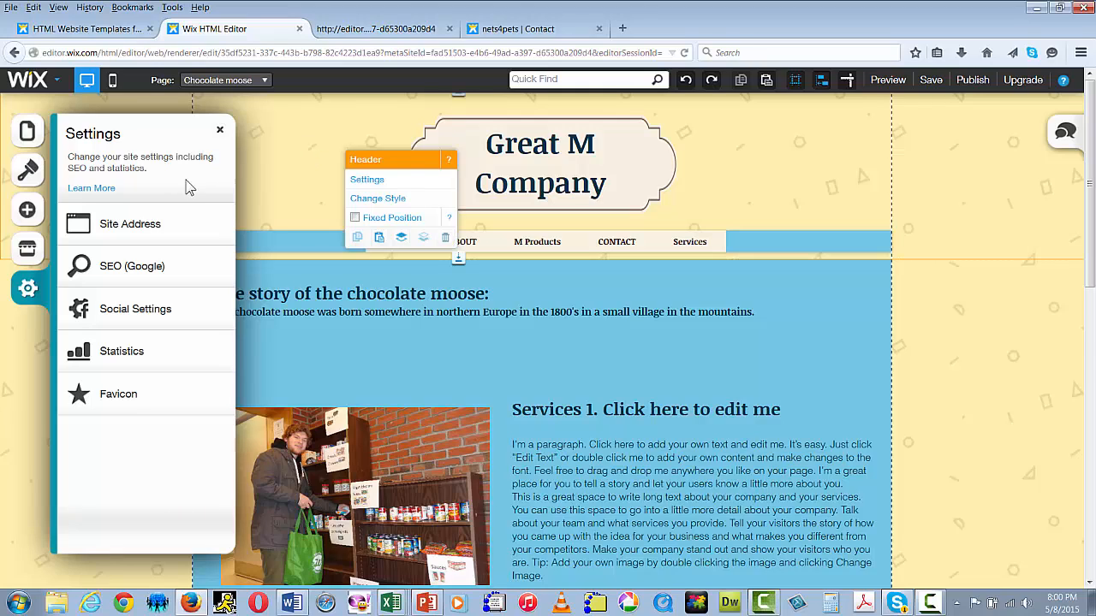
left_click(220, 134)
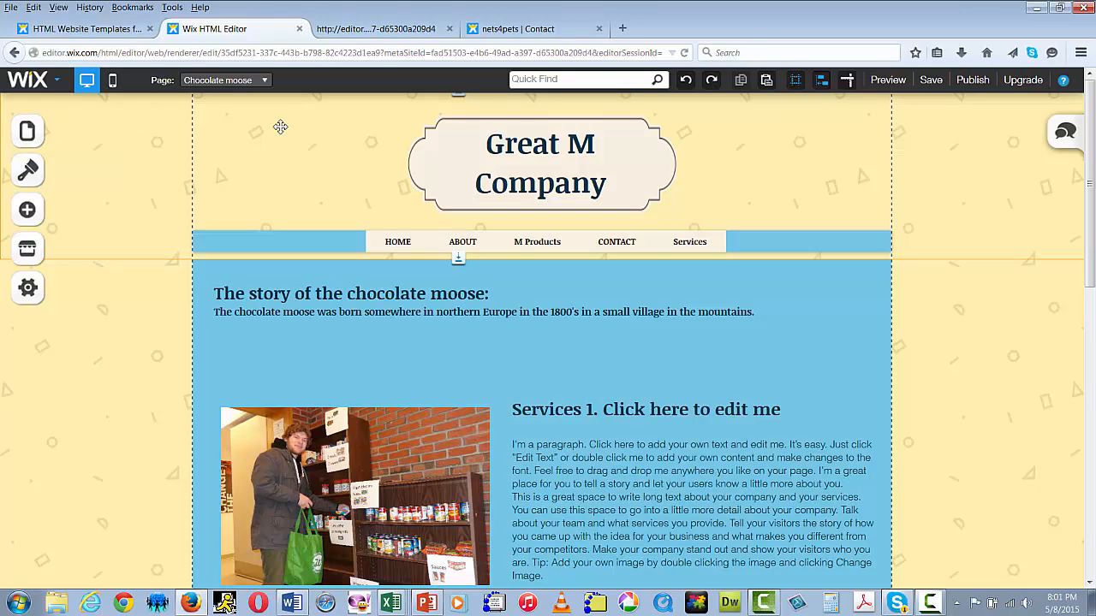
Preview the site, view its HOME and ABOUT pages, and return to the editor
left_click(892, 81)
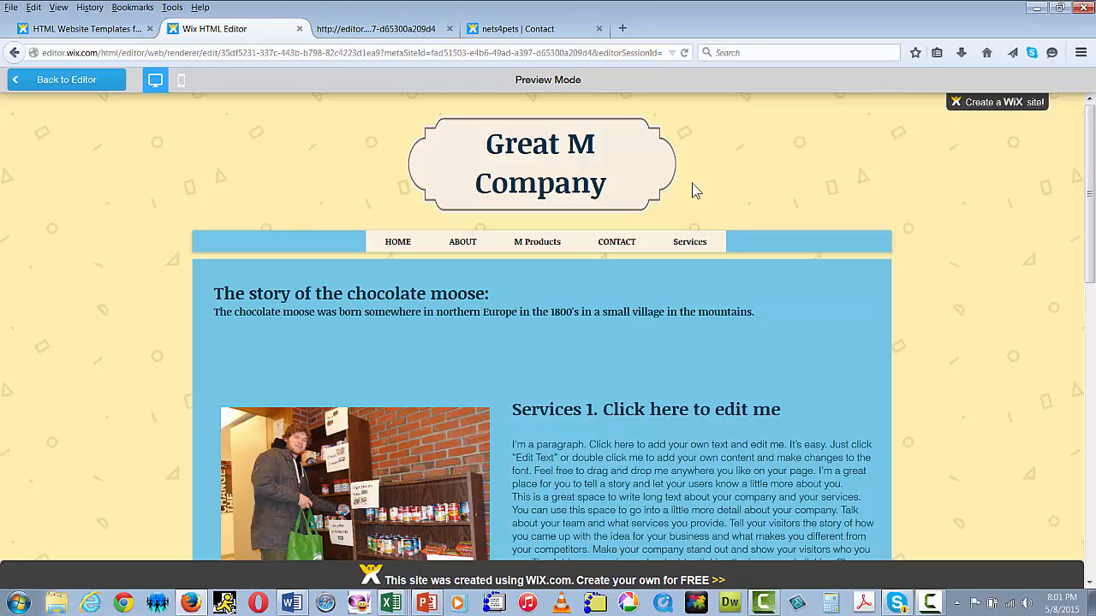
left_click(63, 80)
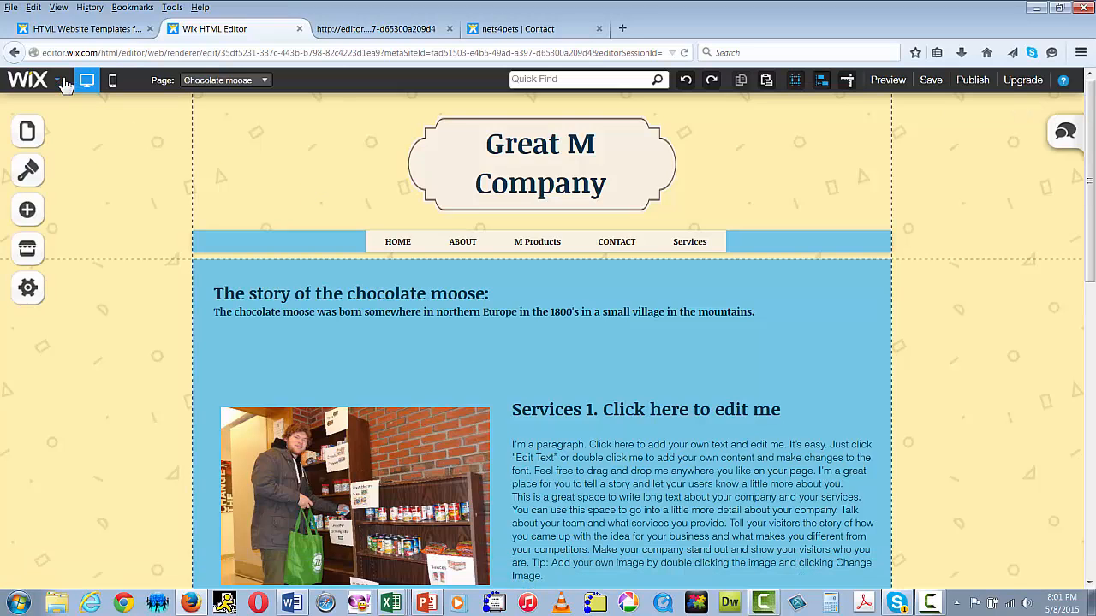
left_click(396, 243)
left_click(364, 199)
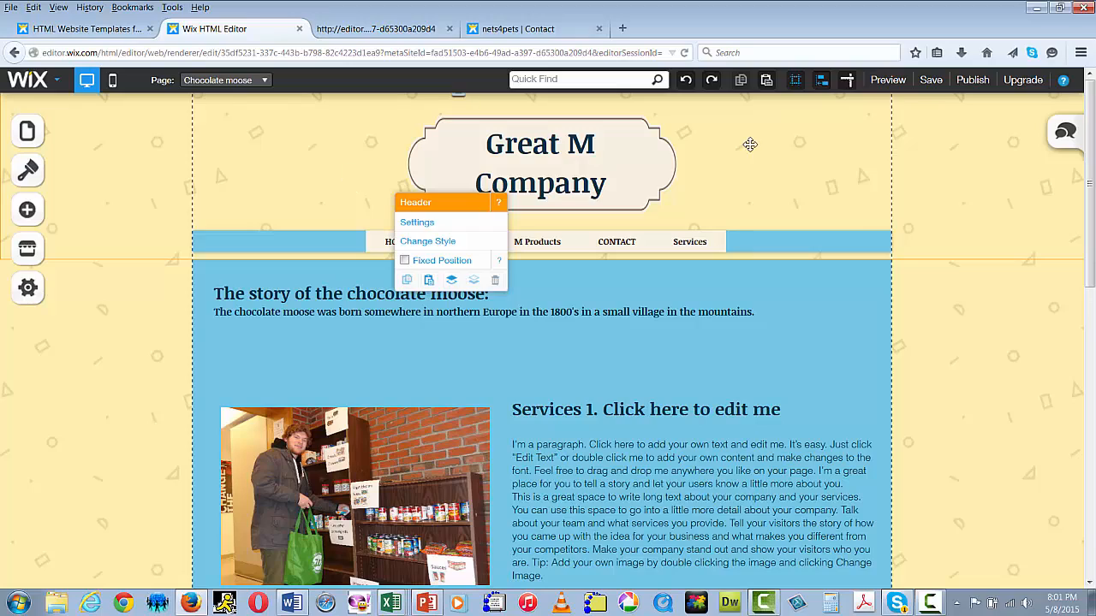
left_click(889, 83)
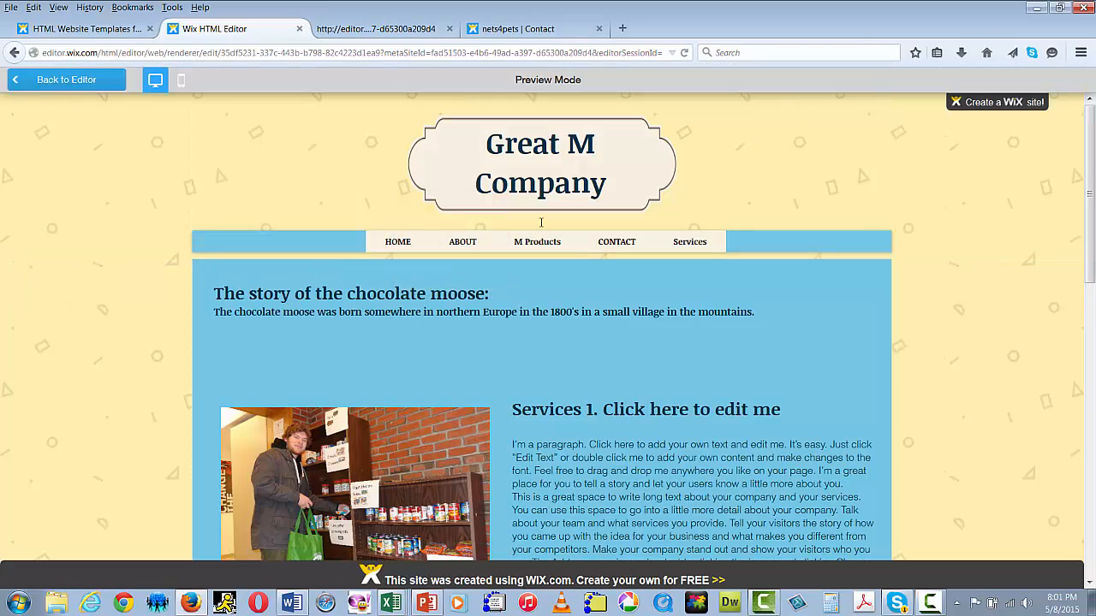
left_click(395, 243)
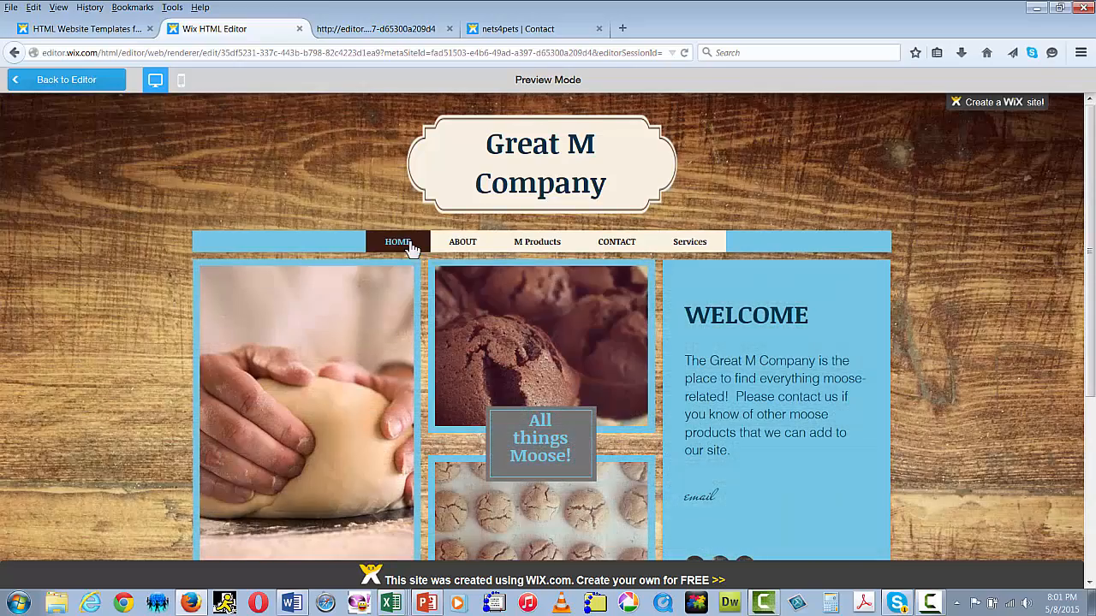
left_click(460, 244)
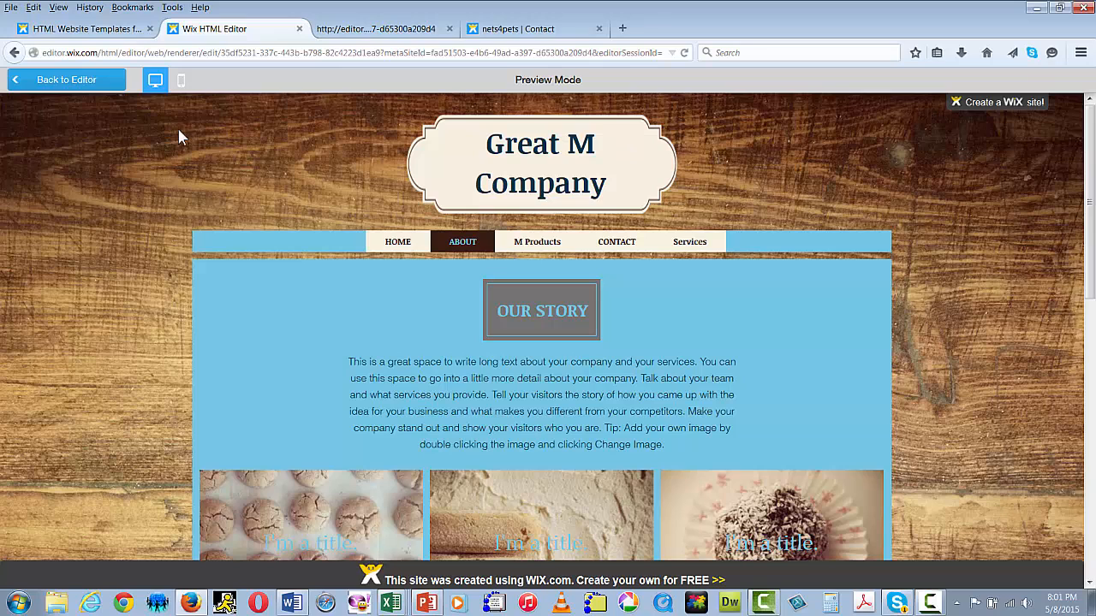
left_click(83, 83)
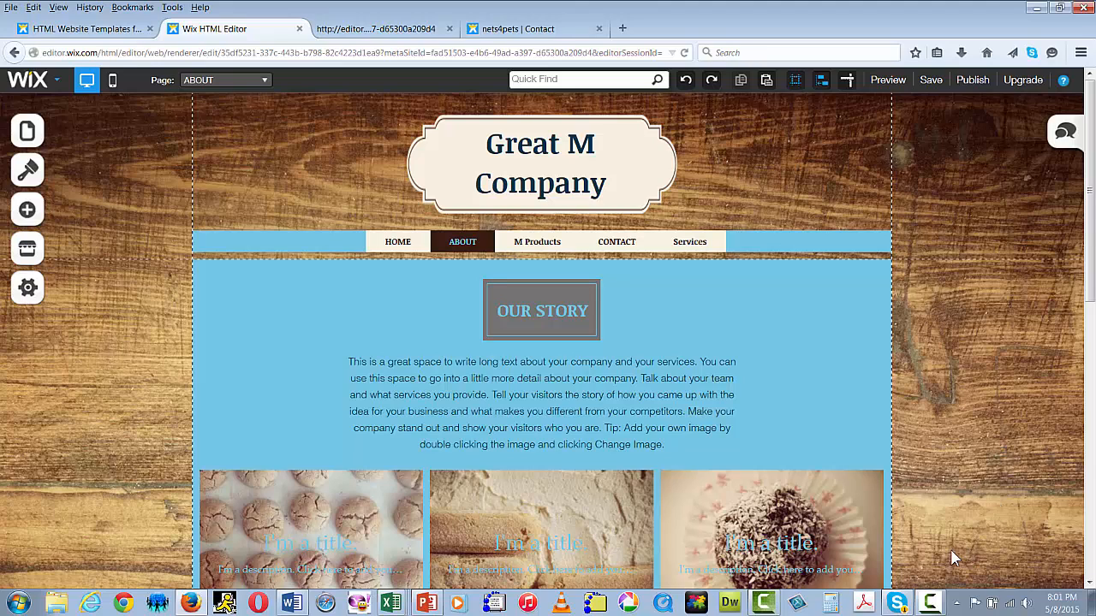
mouse_move(931, 603)
left_click(957, 604)
left_click(1024, 535)
mouse_move(931, 604)
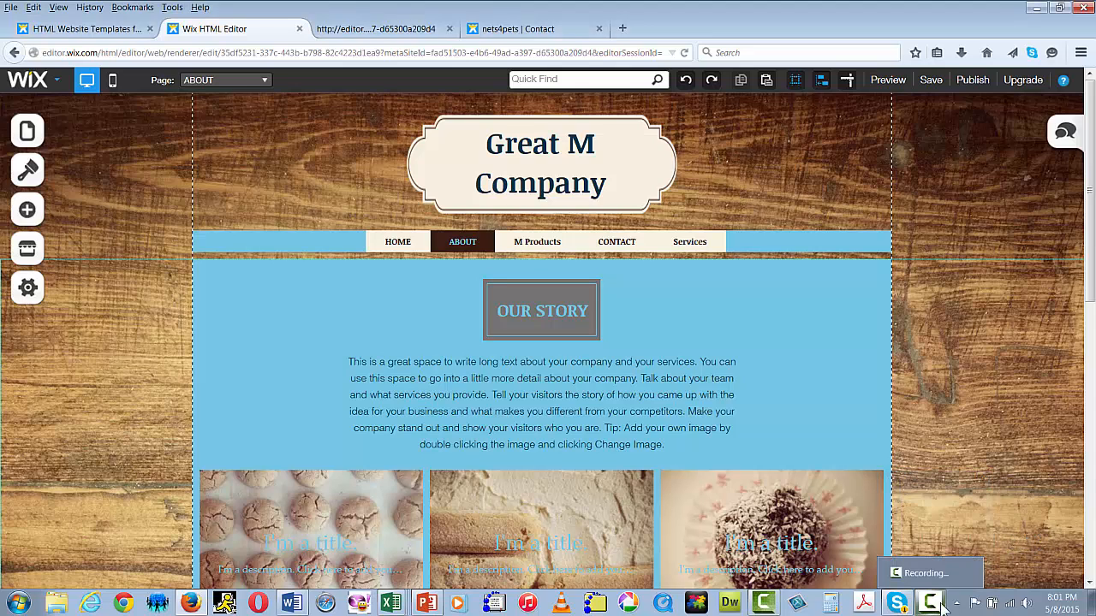
left_click(956, 603)
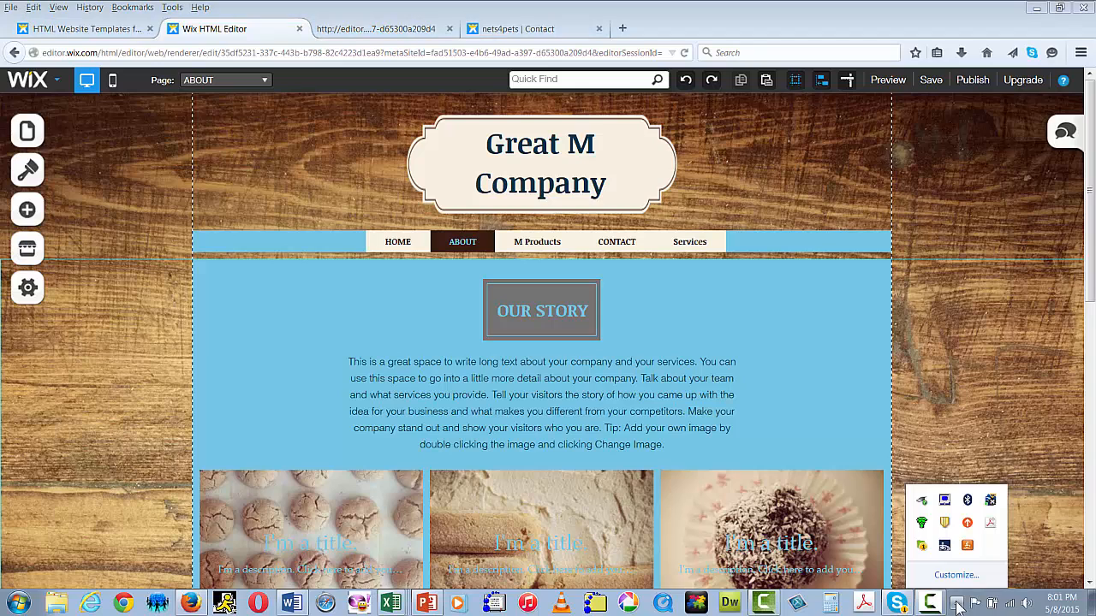
left_click(1045, 554)
left_click(930, 606)
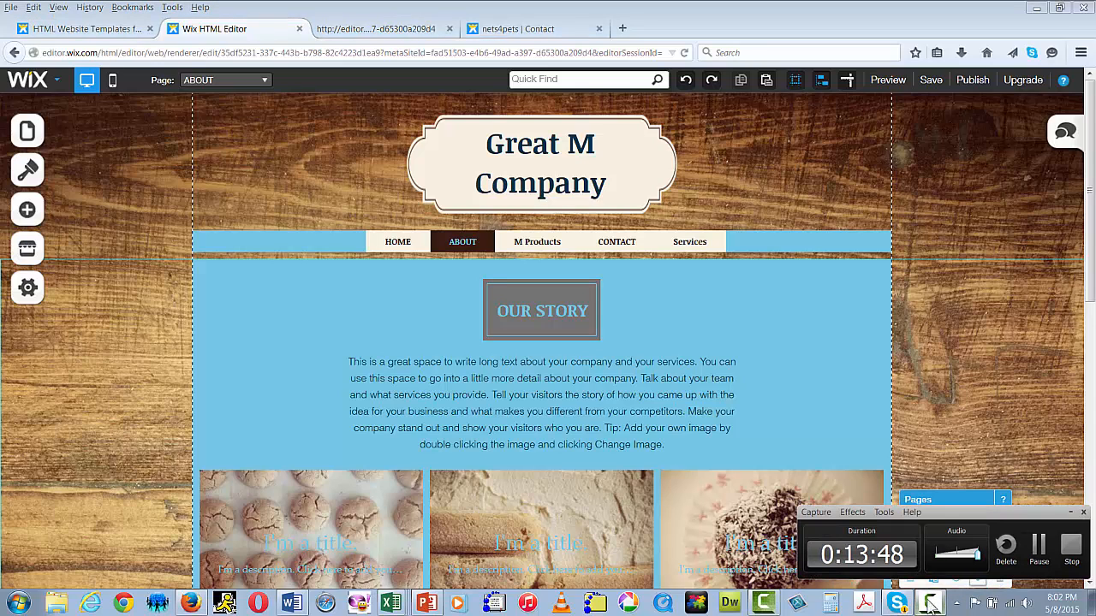